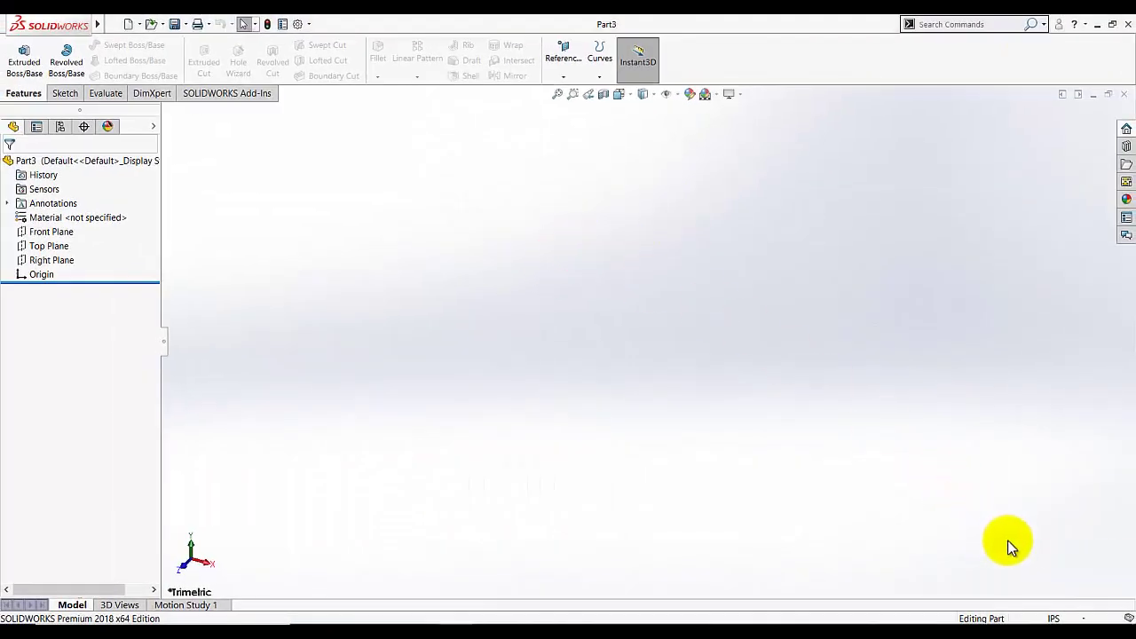
Check the IPS unit system list, then toggle between the Features and Sketch tabs, ending on Sketch.
left_click(1050, 609)
left_click(1050, 610)
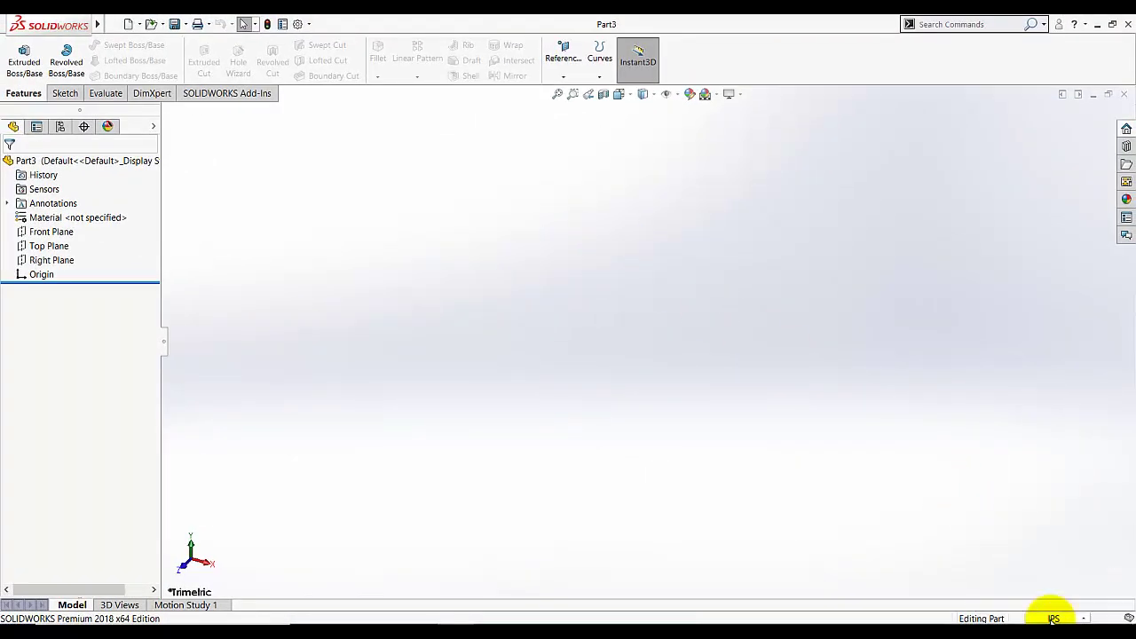
left_click(64, 93)
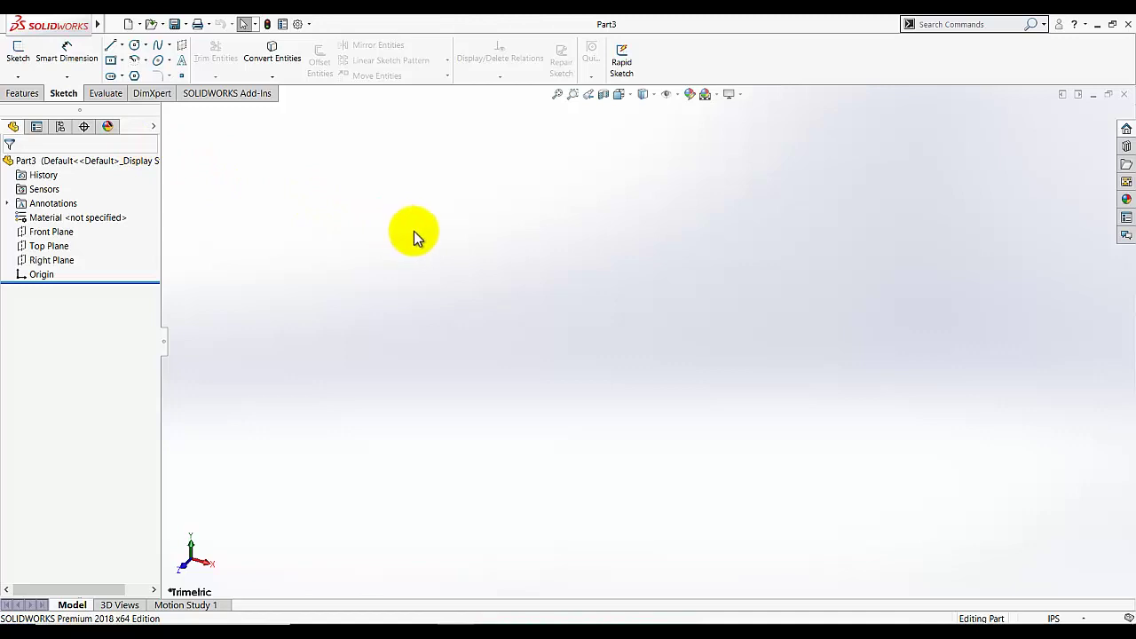
left_click(26, 94)
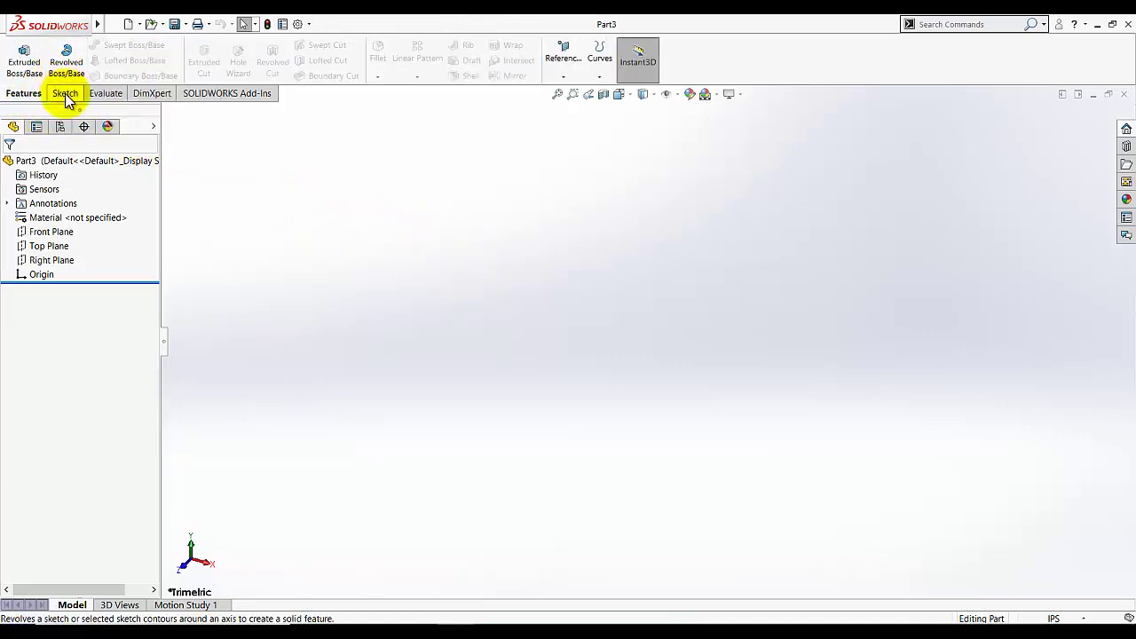
left_click(65, 93)
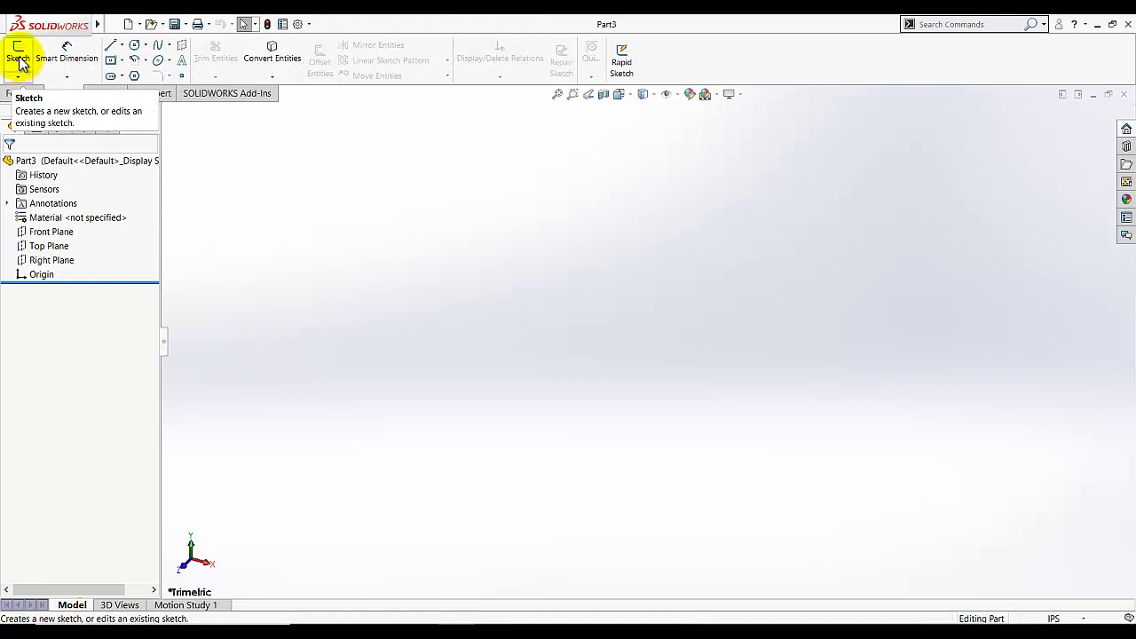
Start a new sketch on the Right Plane with the rectangle variants shown.
left_click(19, 58)
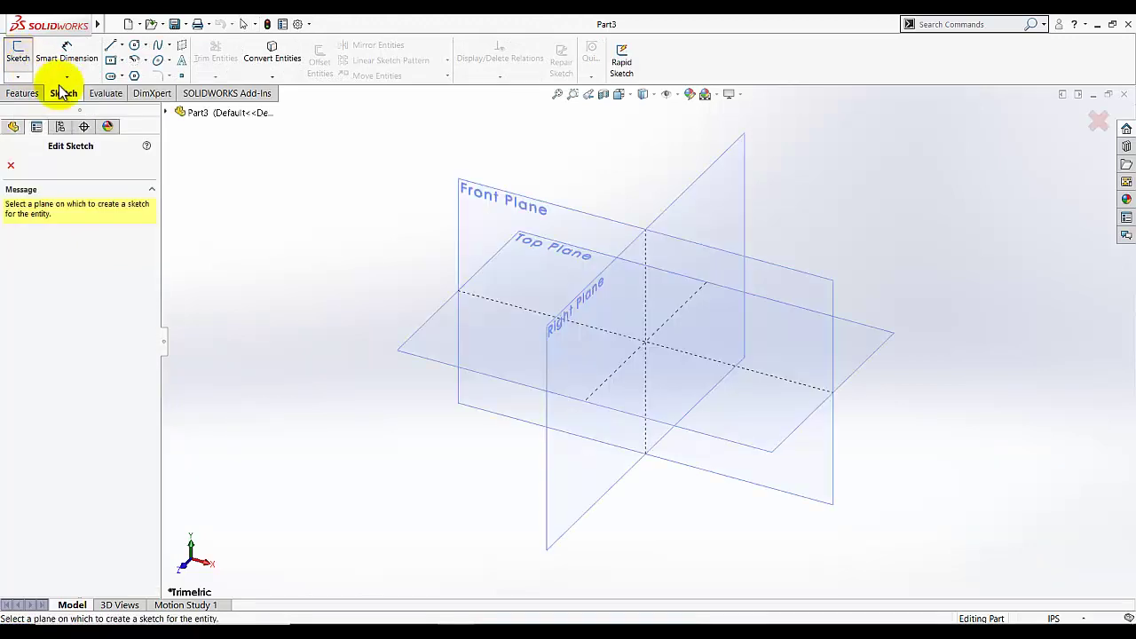
left_click(708, 194)
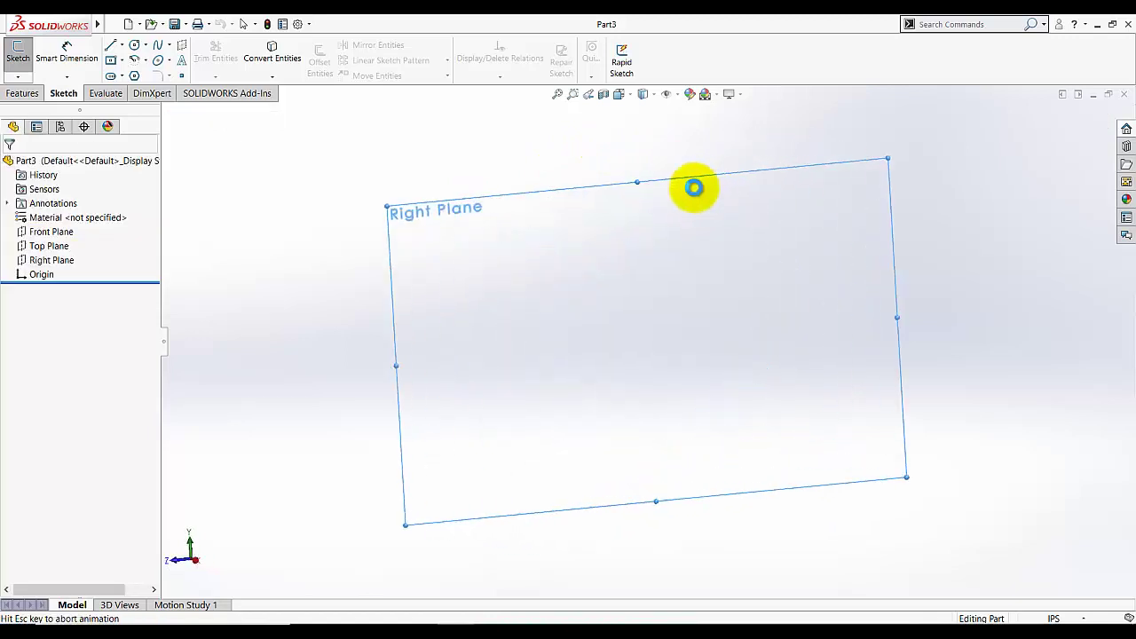
left_click(121, 60)
Draw a tall corner rectangle up-left from the origin and a shorter one joined to its left edge.
left_click(151, 76)
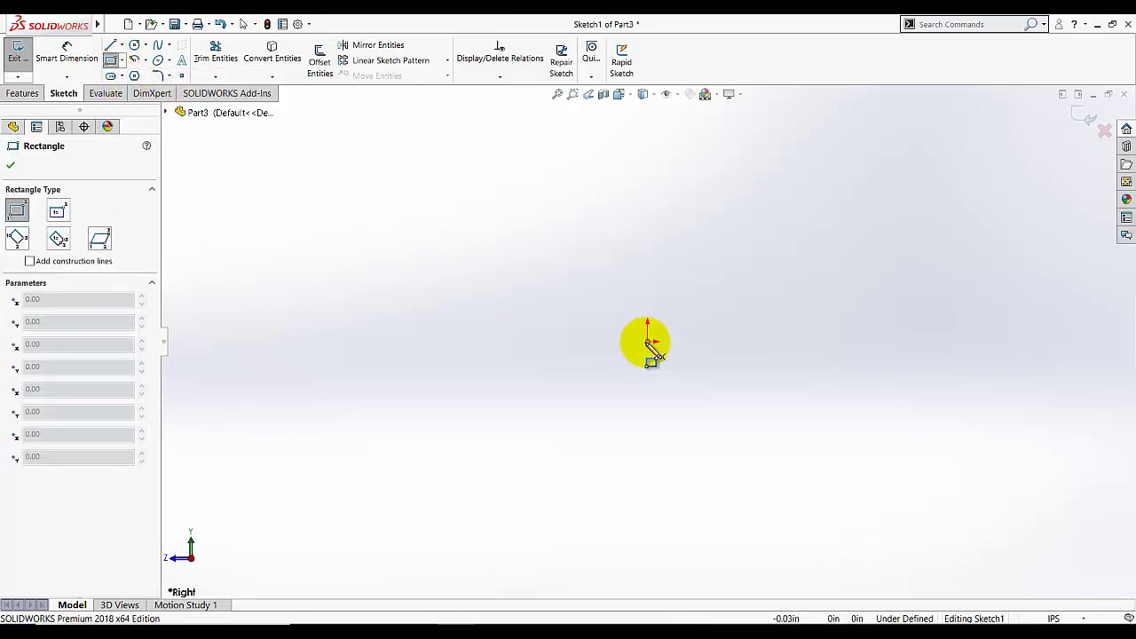
left_click(648, 342)
left_click(533, 143)
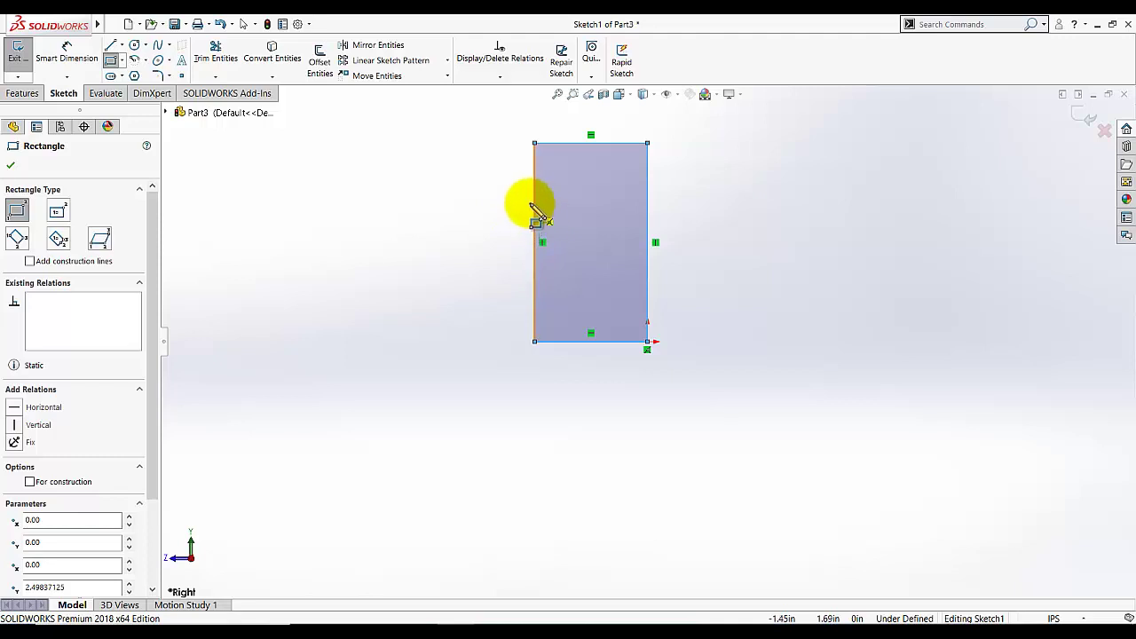
left_click(535, 202)
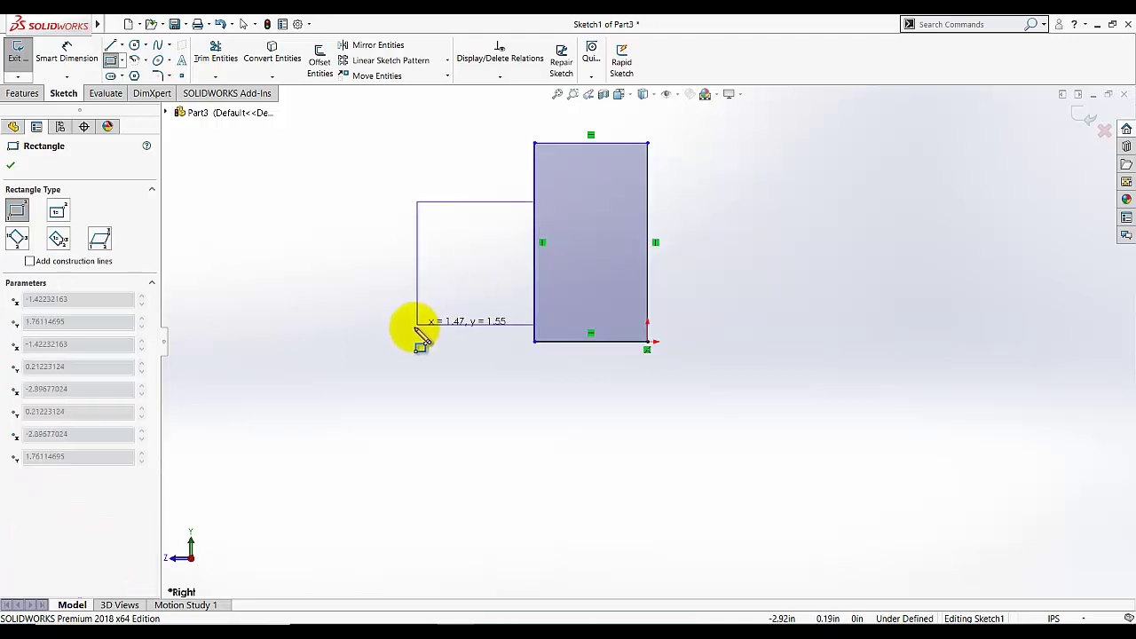
left_click(410, 343)
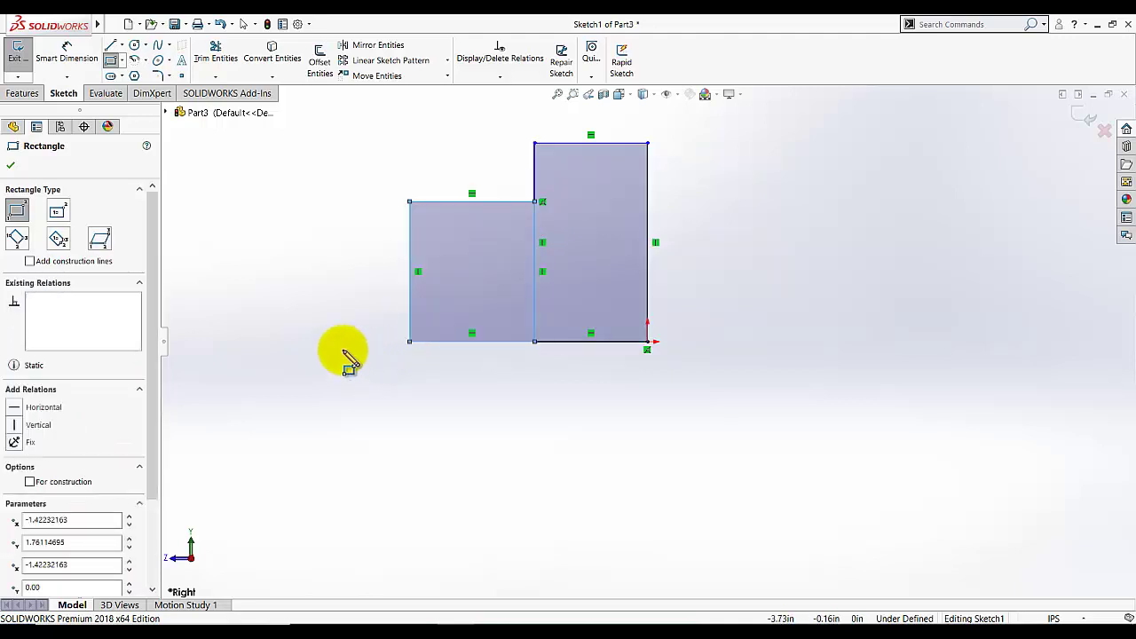
key("Escape")
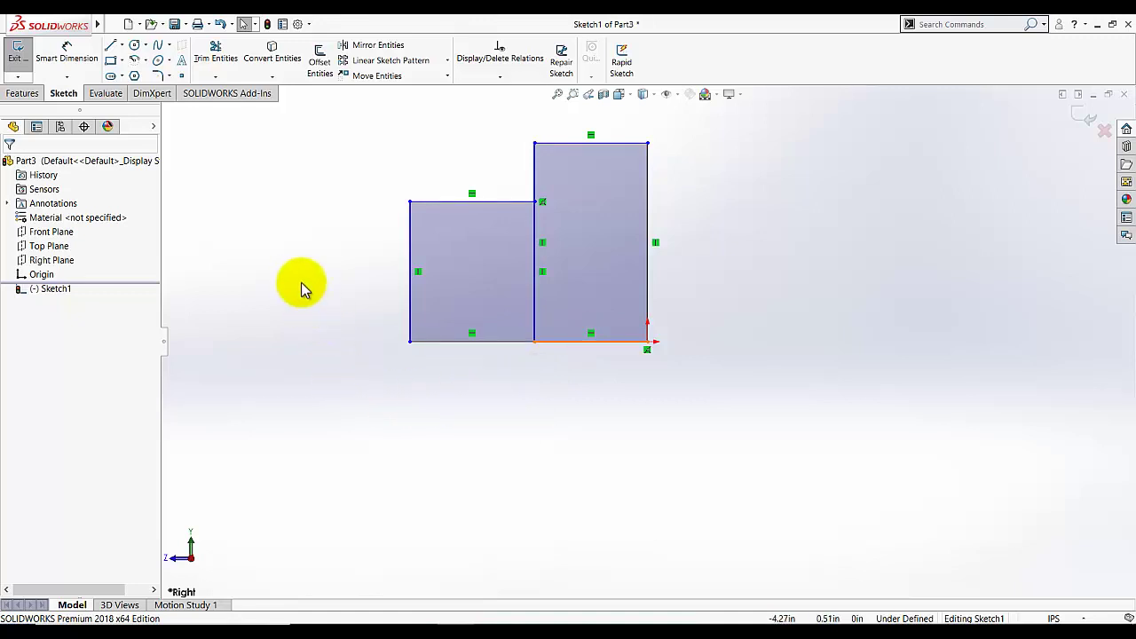
Power-trim the tall rectangle's bottom edge and the shared middle line.
left_click(219, 81)
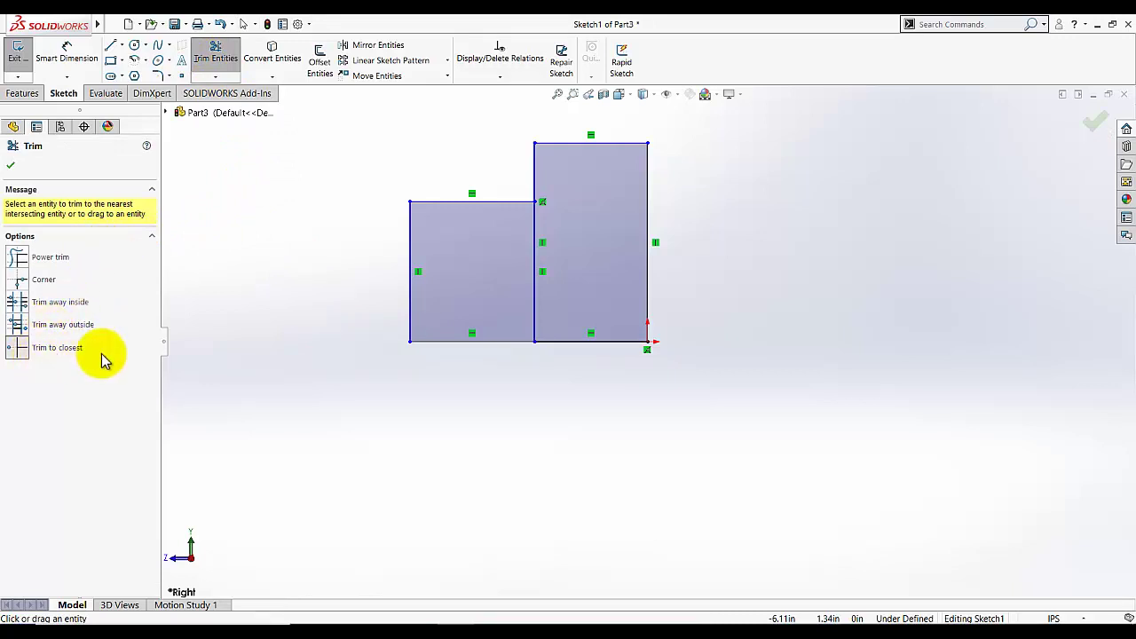
left_click(21, 260)
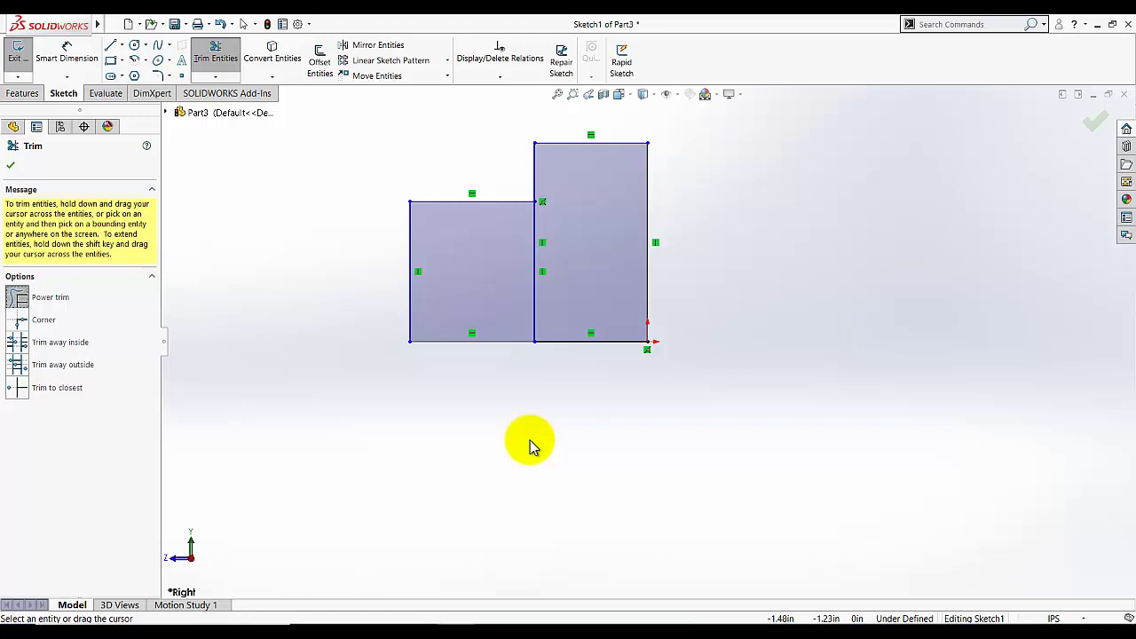
mouse_move(529, 441)
left_mouse_down()
mouse_move(572, 383)
mouse_move(594, 380)
mouse_move(585, 344)
left_mouse_up()
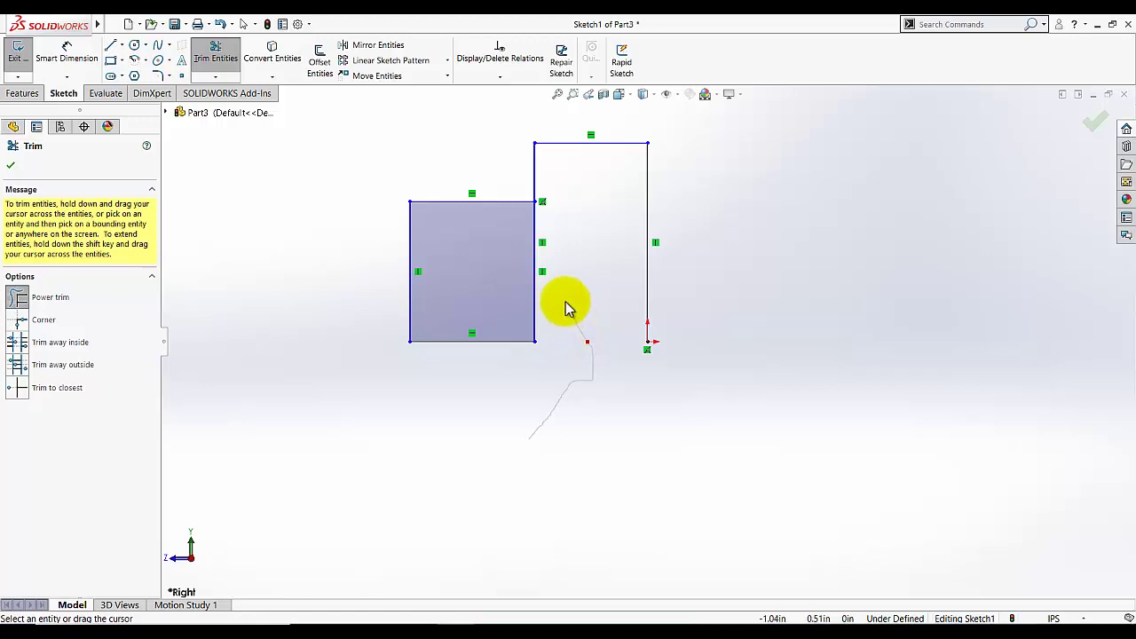
left_click_drag(565, 306, 535, 286)
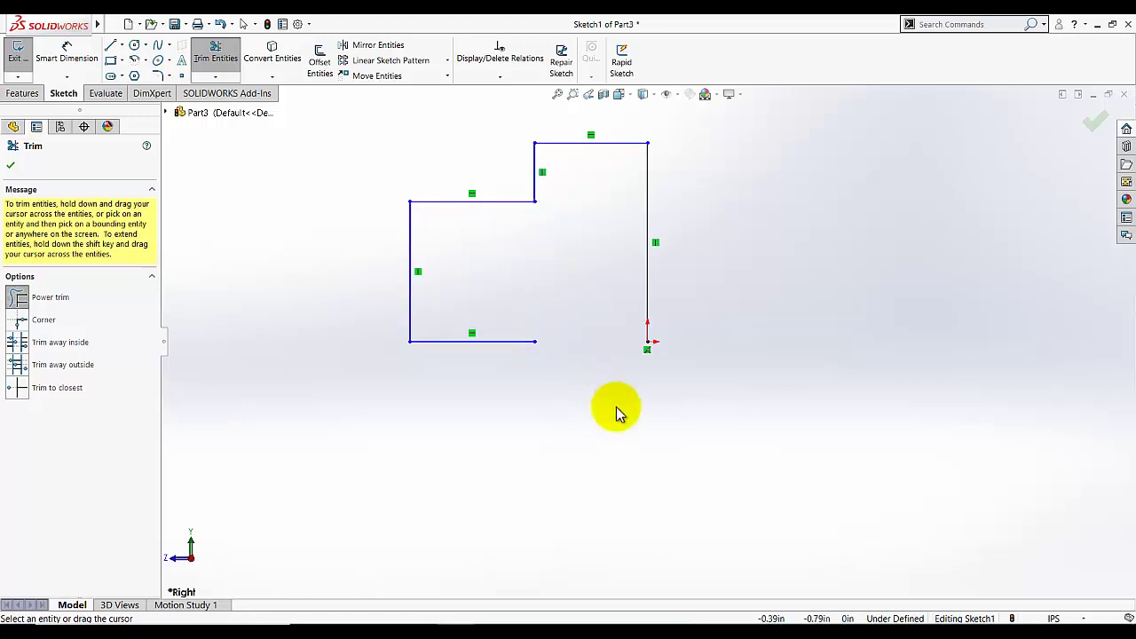
left_click(10, 165)
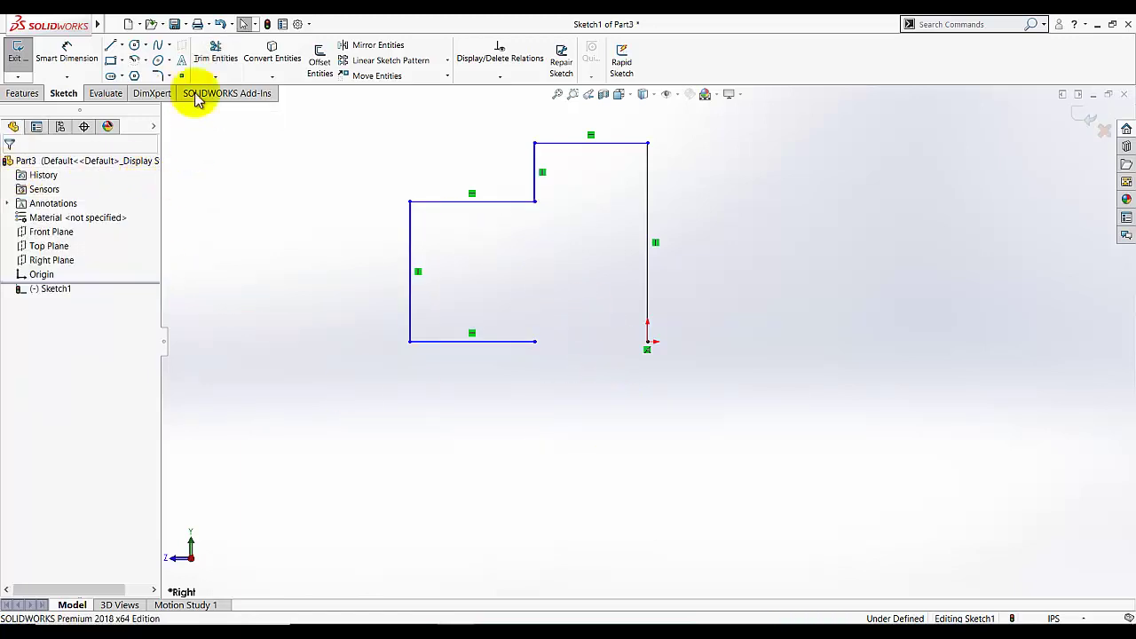
left_click(221, 24)
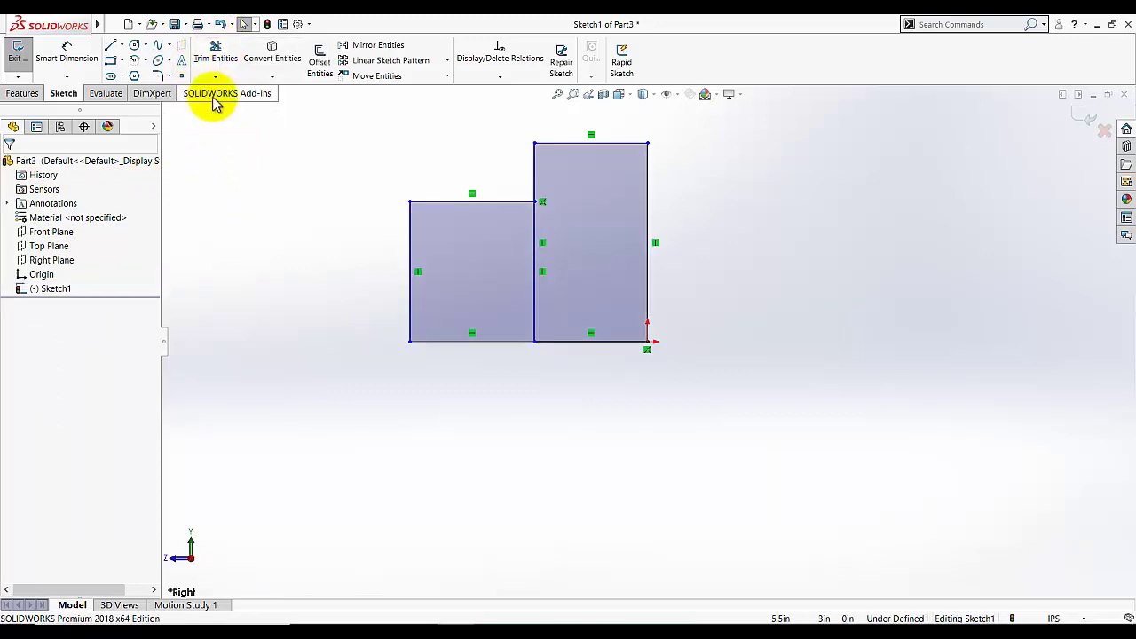
left_click(215, 54)
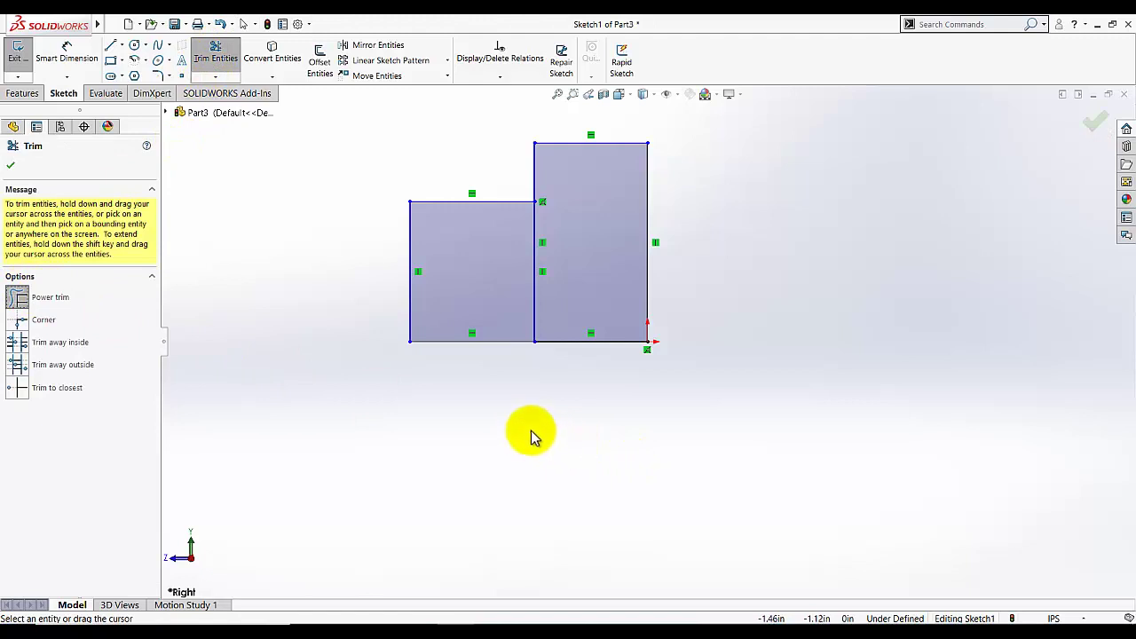
mouse_move(529, 429)
left_mouse_down()
mouse_move(571, 303)
mouse_move(502, 253)
left_mouse_up()
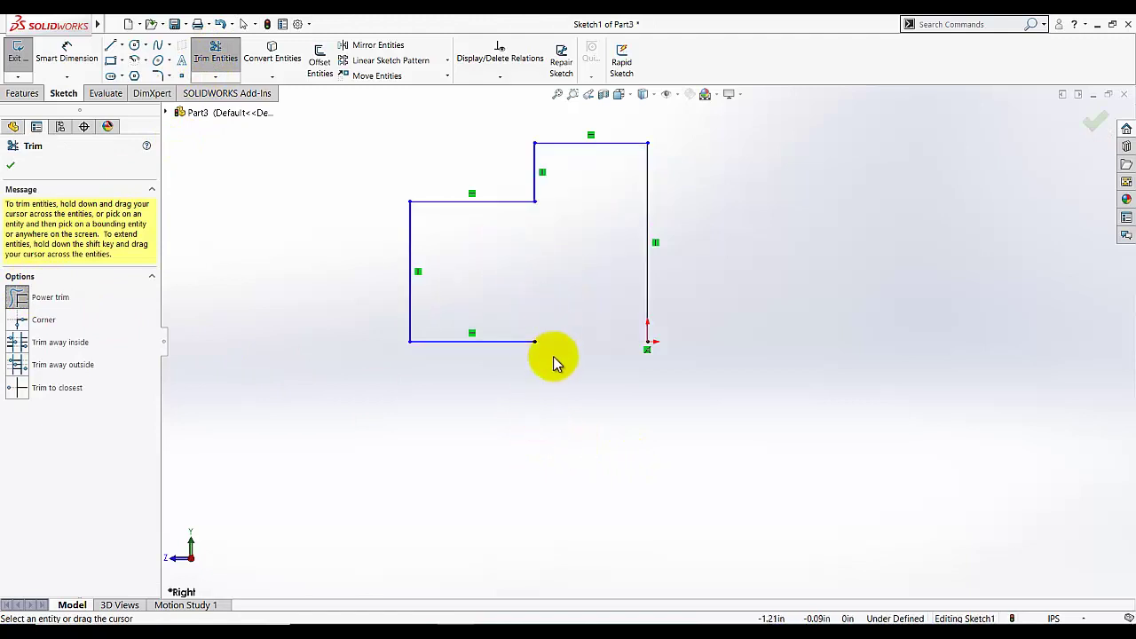
left_click(11, 165)
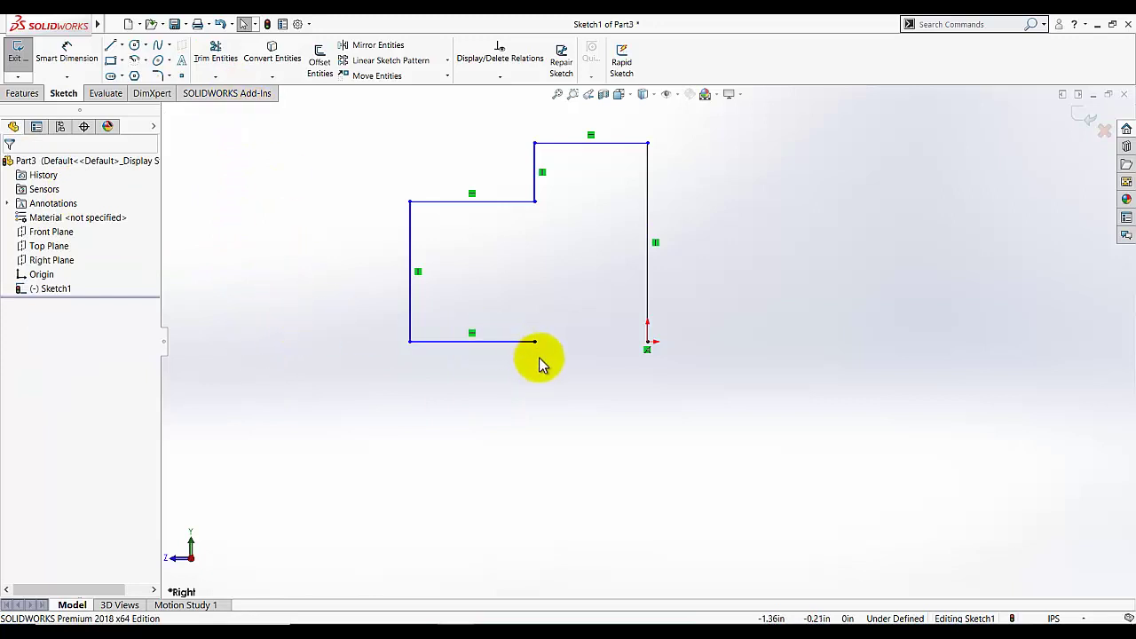
left_click_drag(536, 348, 651, 349)
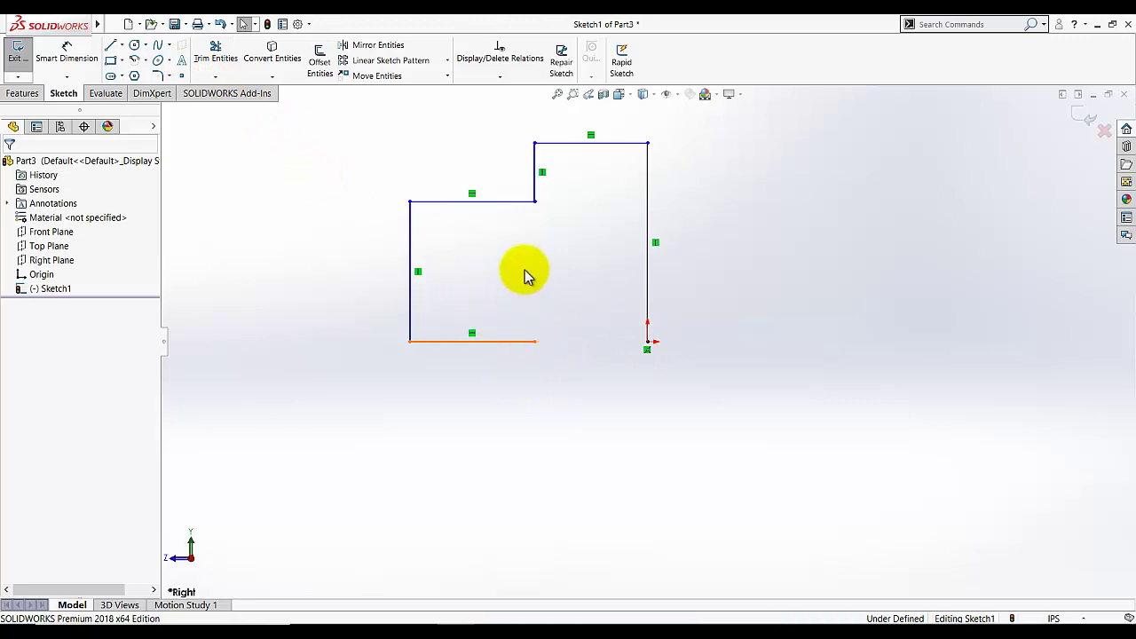
left_click_drag(539, 345, 647, 345)
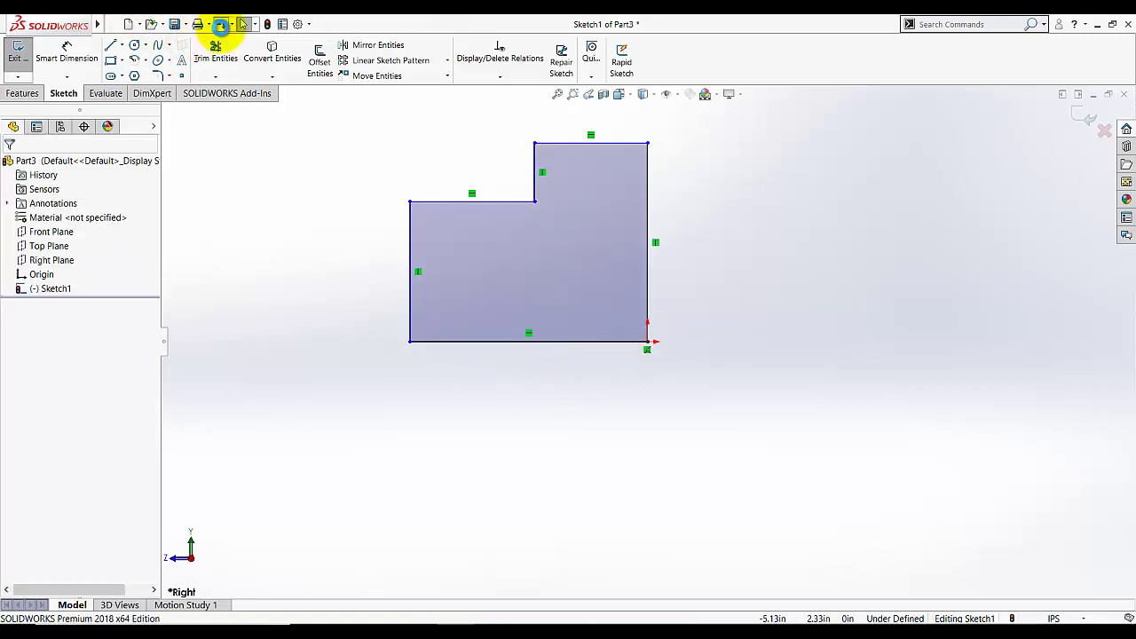
left_click(220, 24)
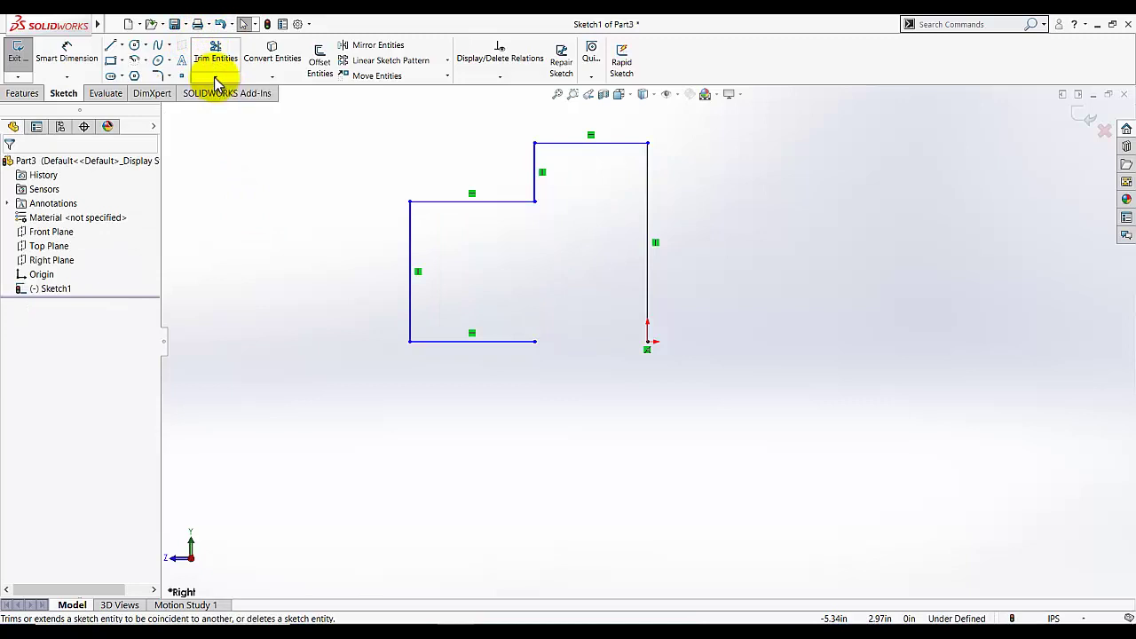
Extend the bottom line to the right vertical line, closing the stepped profile.
left_click(215, 79)
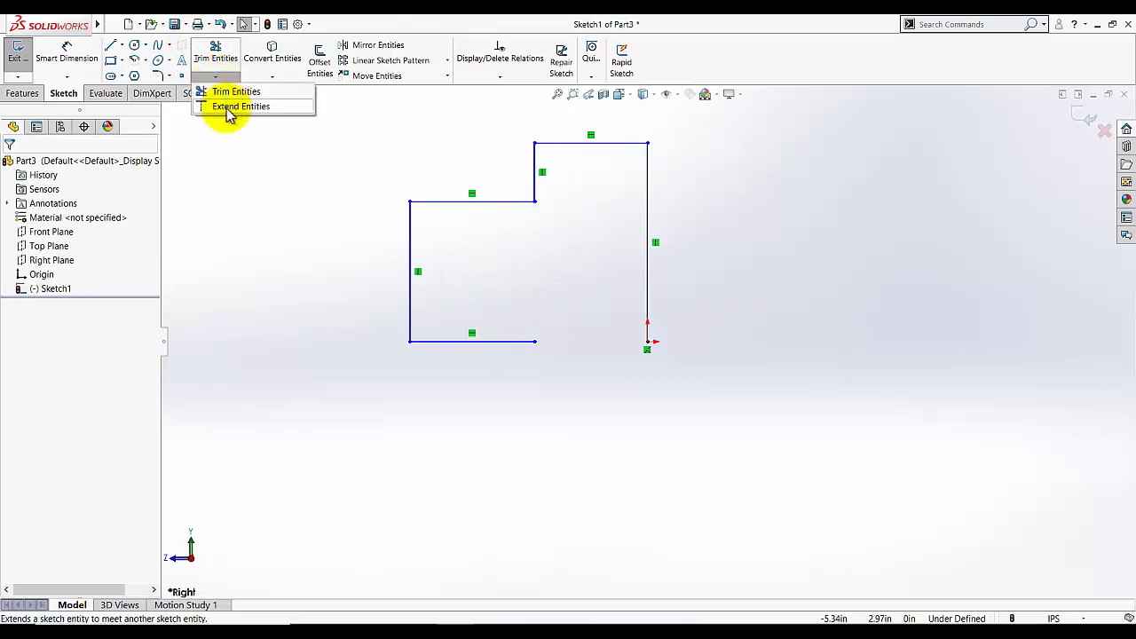
left_click(216, 78)
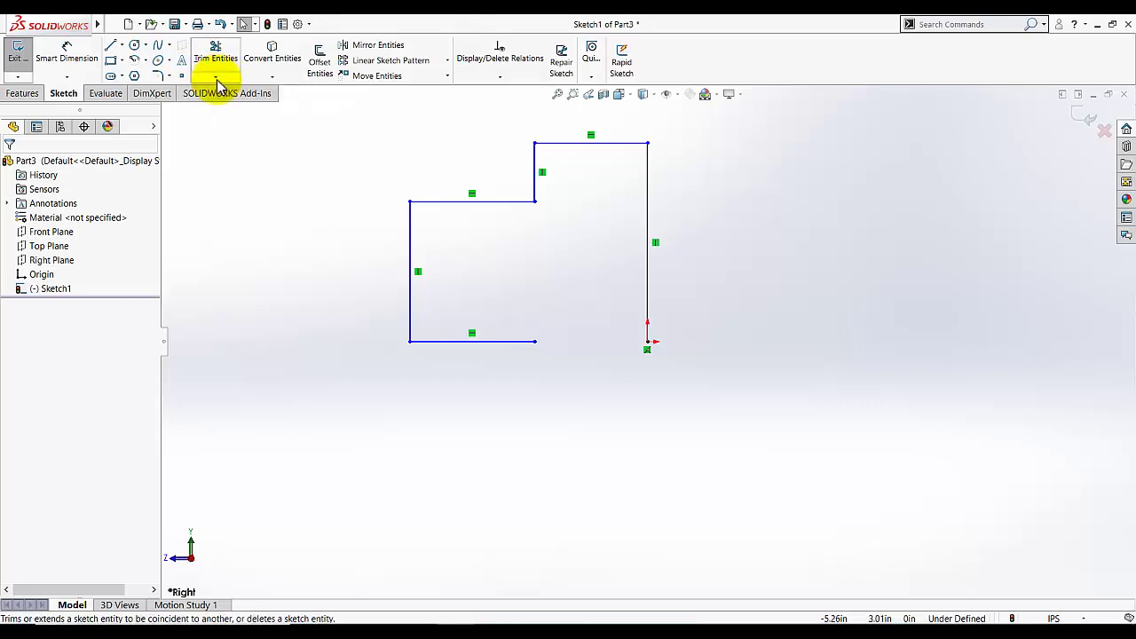
left_click(217, 80)
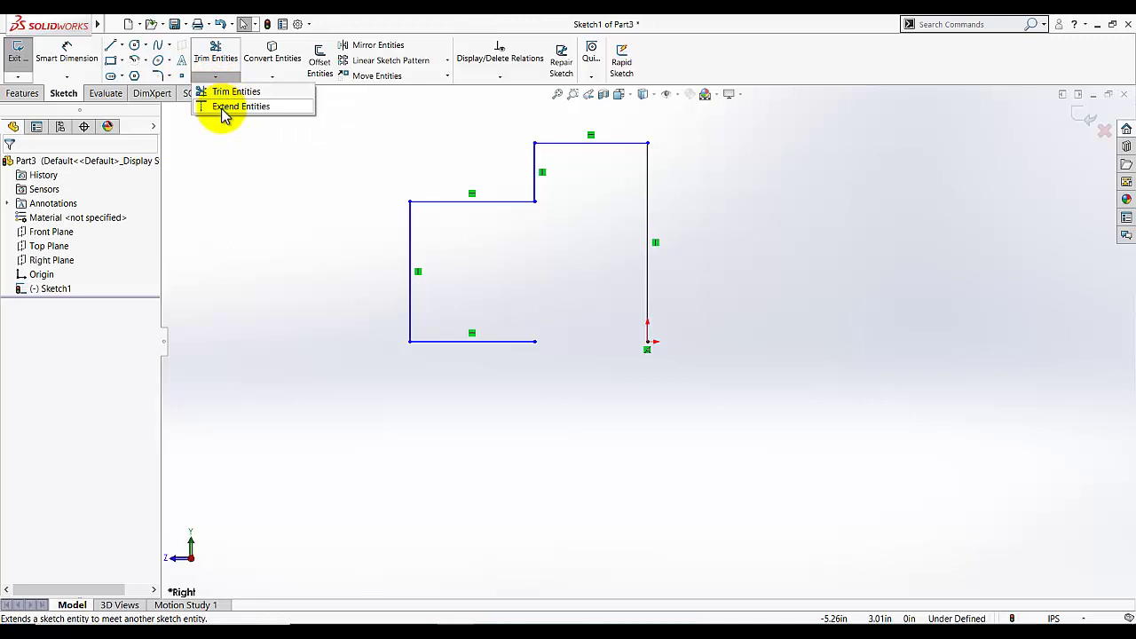
left_click(224, 106)
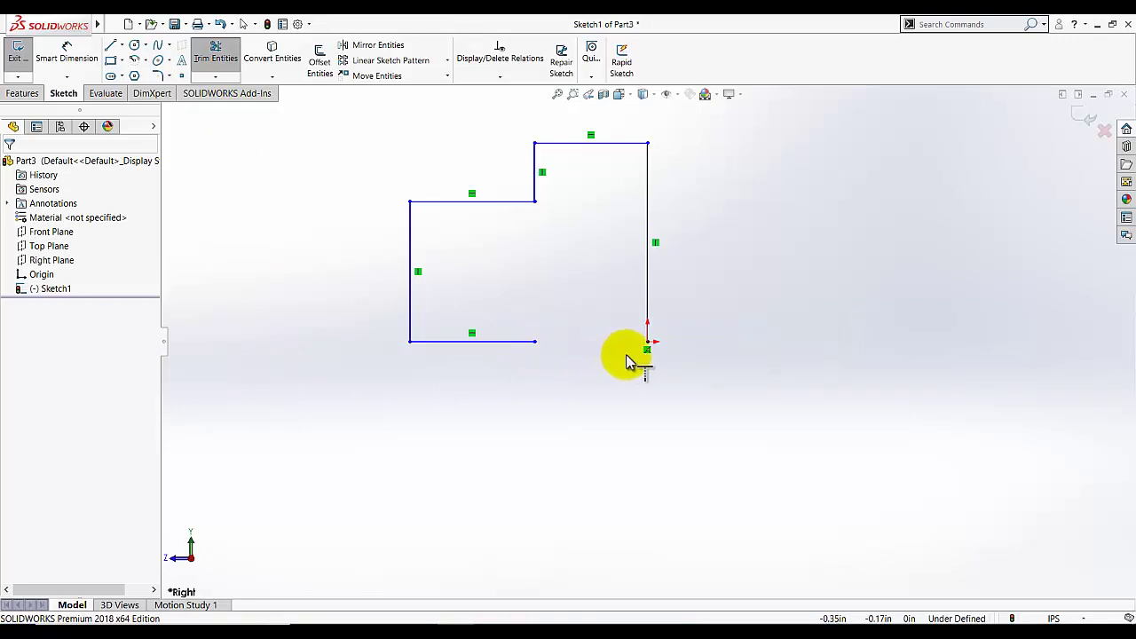
left_click(506, 351)
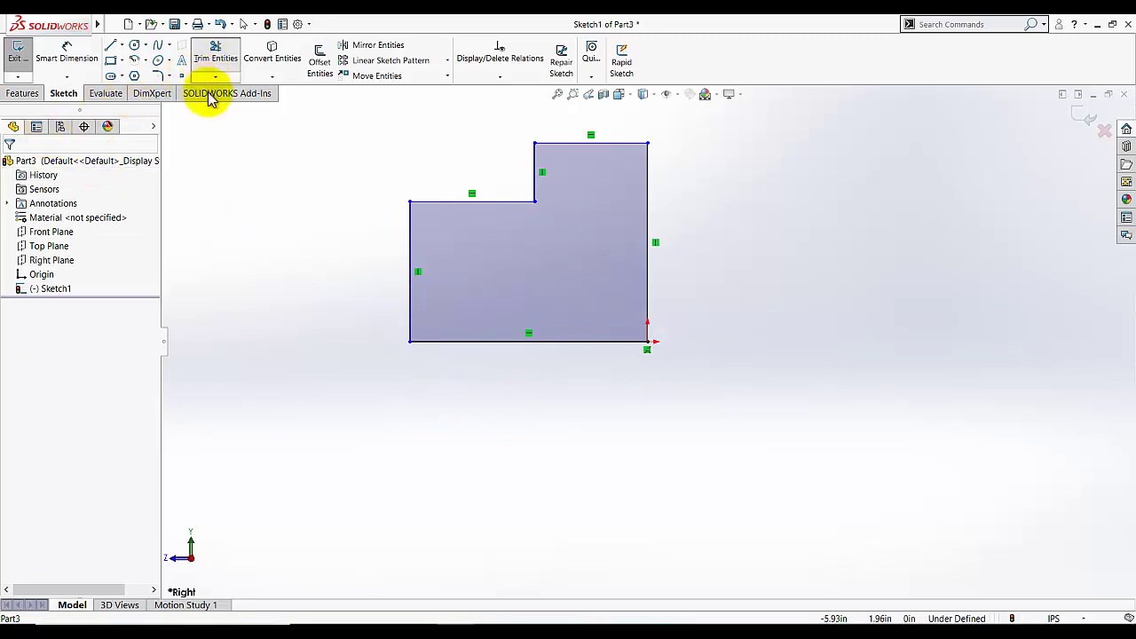
right_click(218, 152)
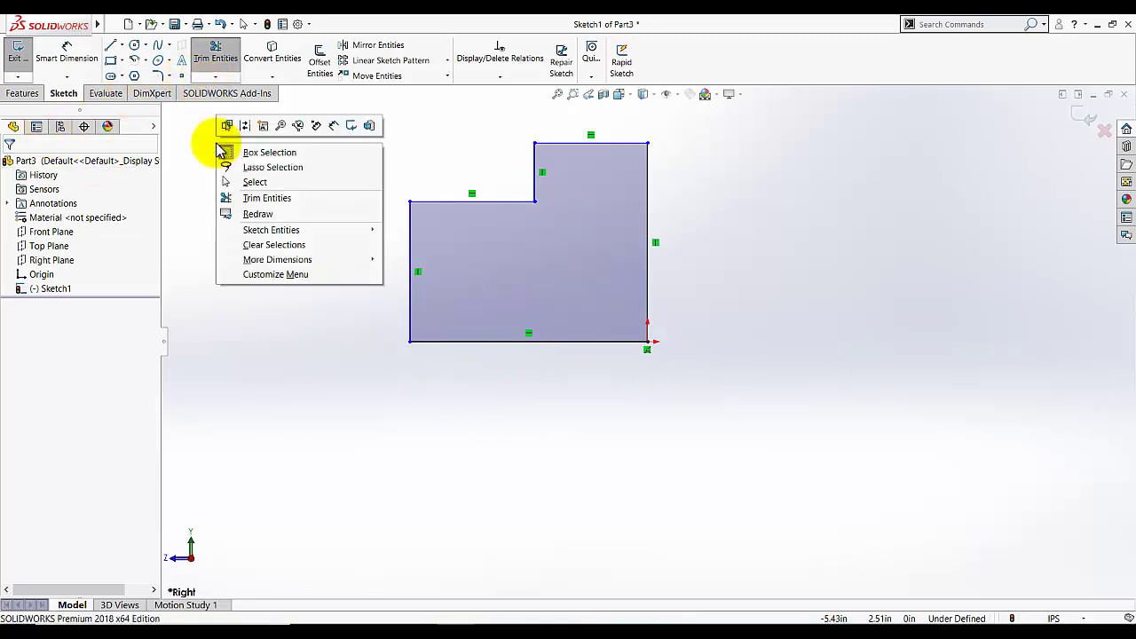
left_click(255, 182)
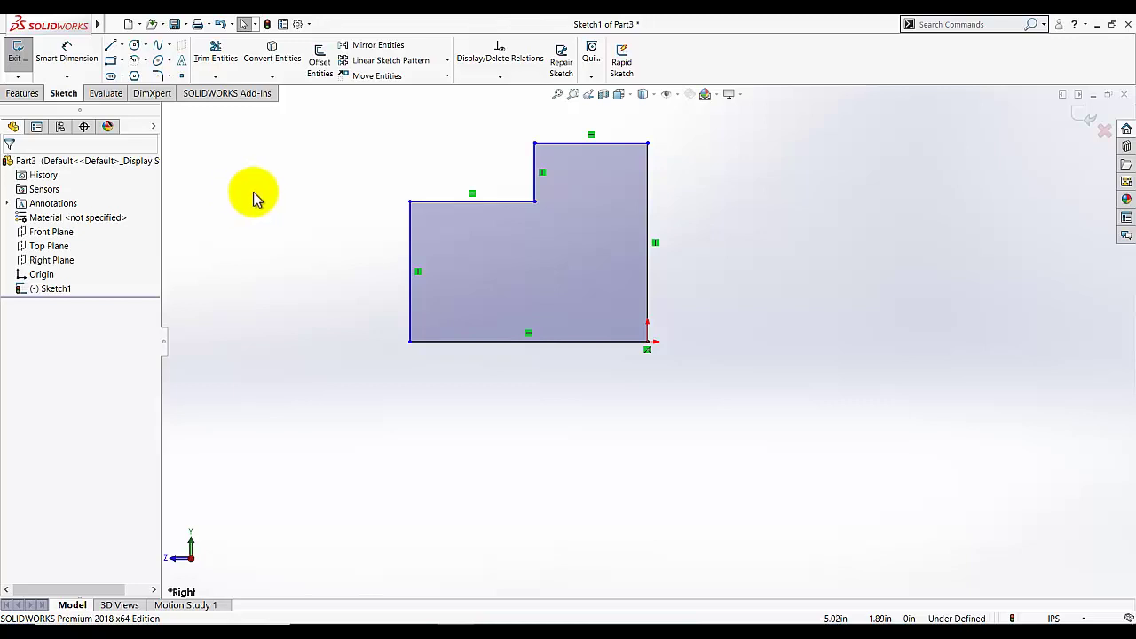
Dimension the right edge at 1.625 in and the top edge at 0.125 in.
left_click(73, 62)
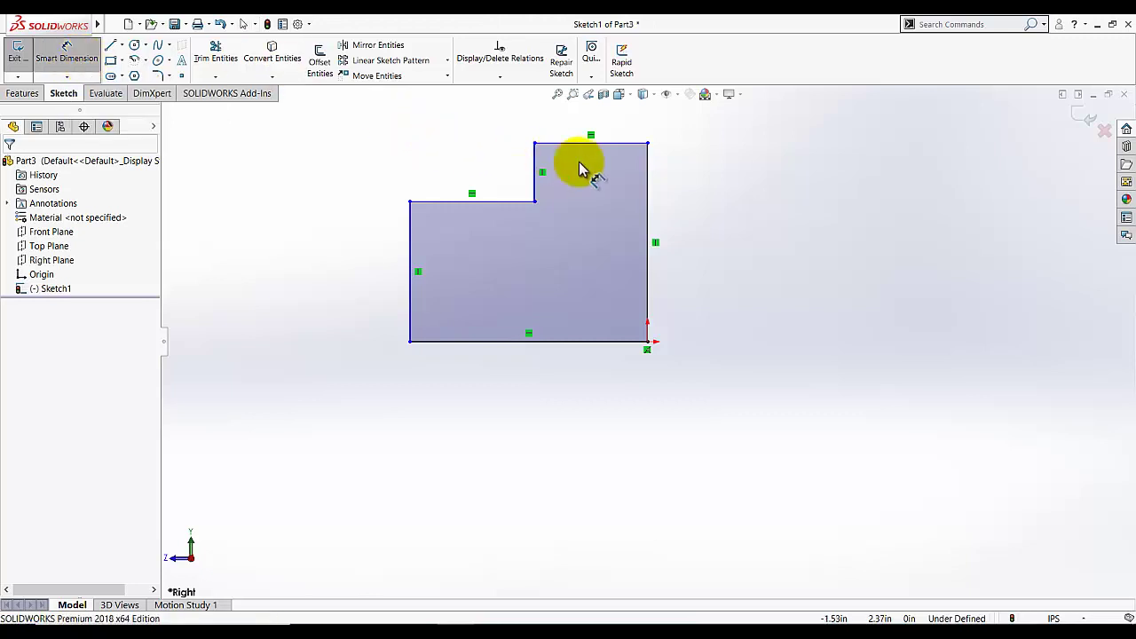
left_click(654, 199)
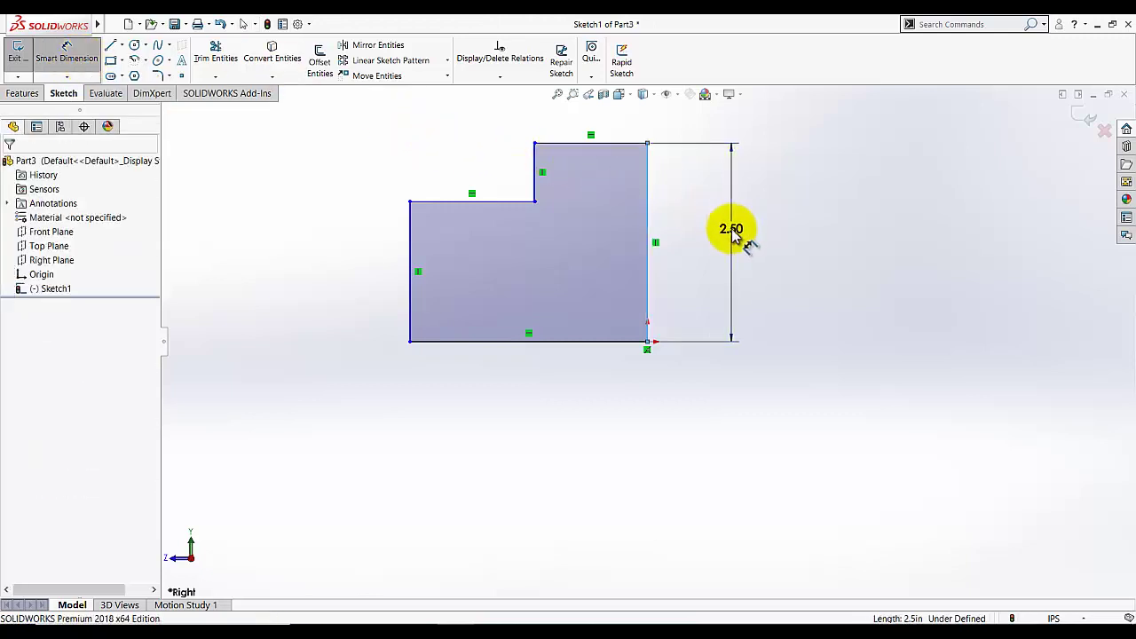
left_click(734, 233)
type("1.625")
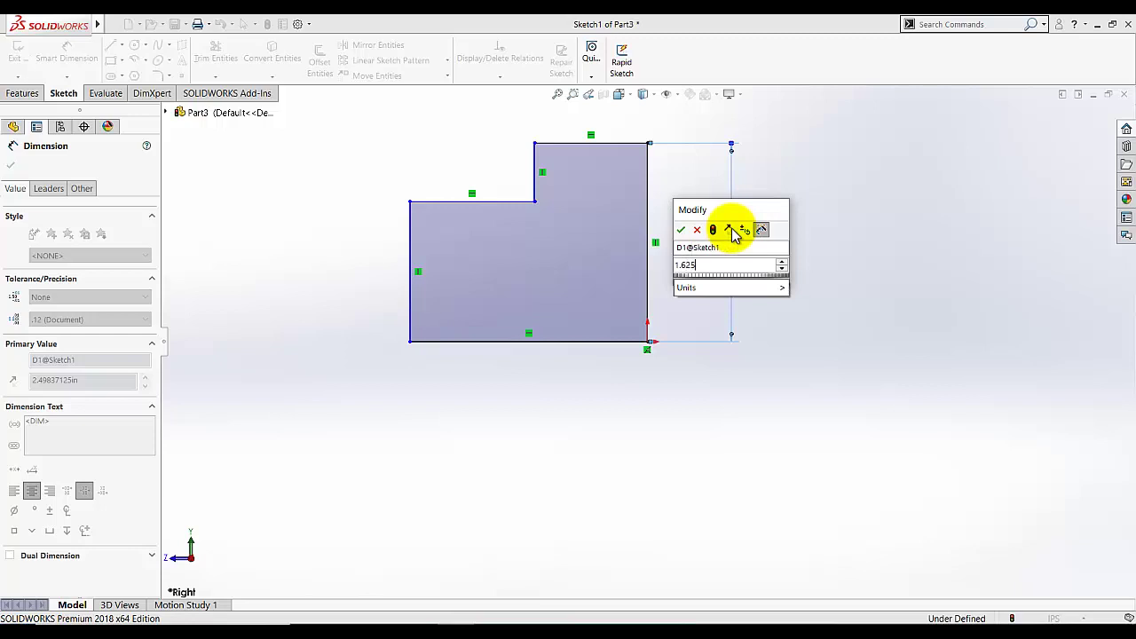
key("Return")
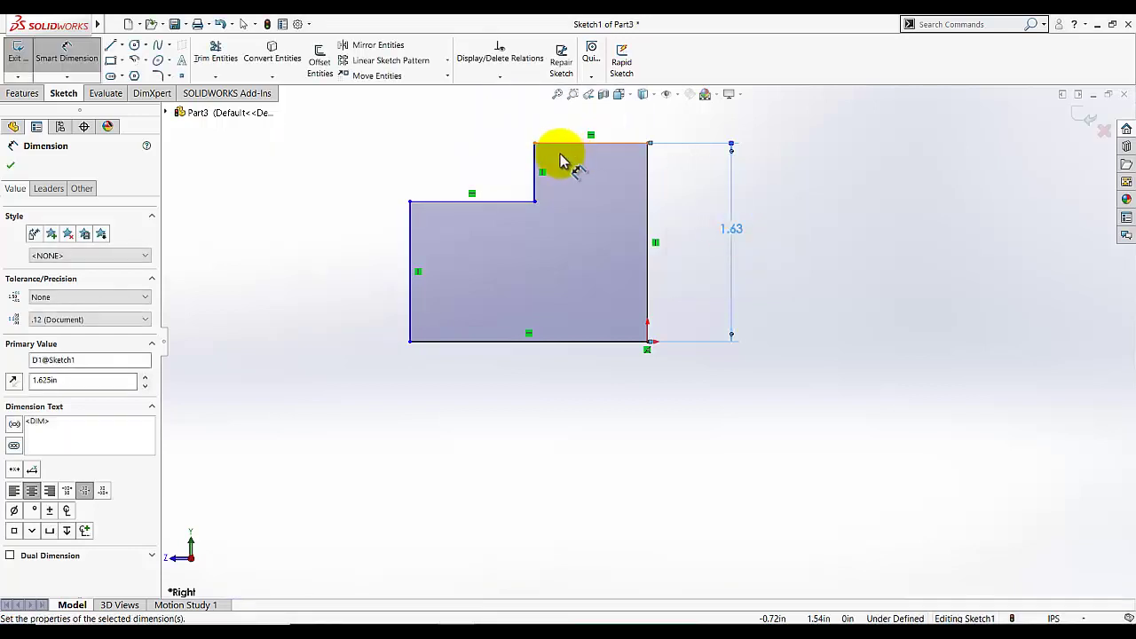
left_click(557, 149)
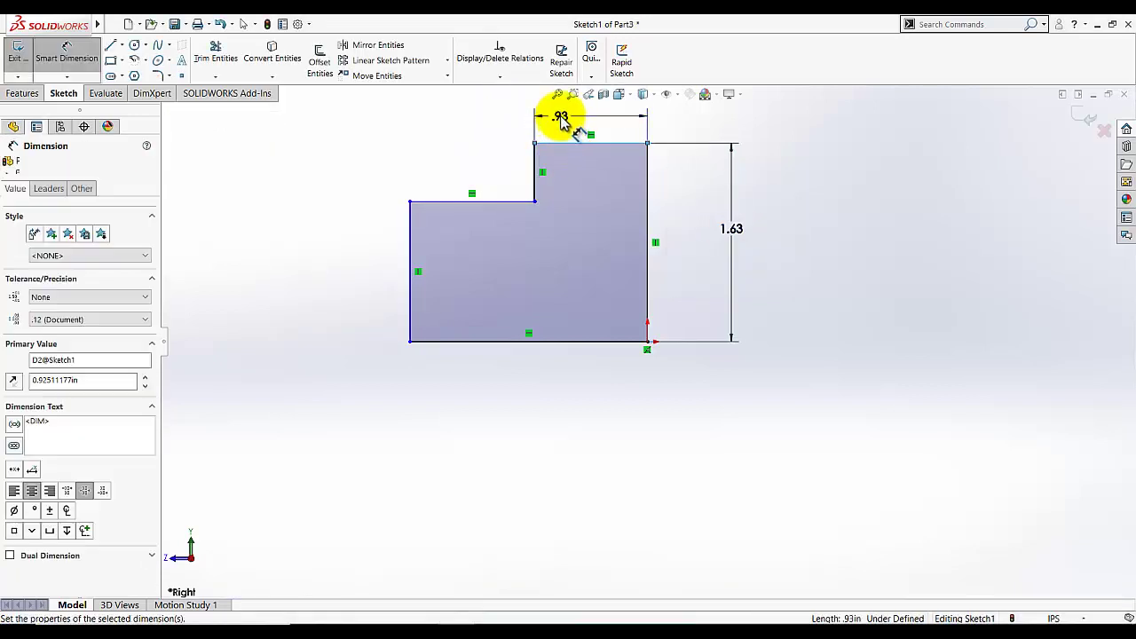
left_click(565, 116)
type(".125")
key("Return")
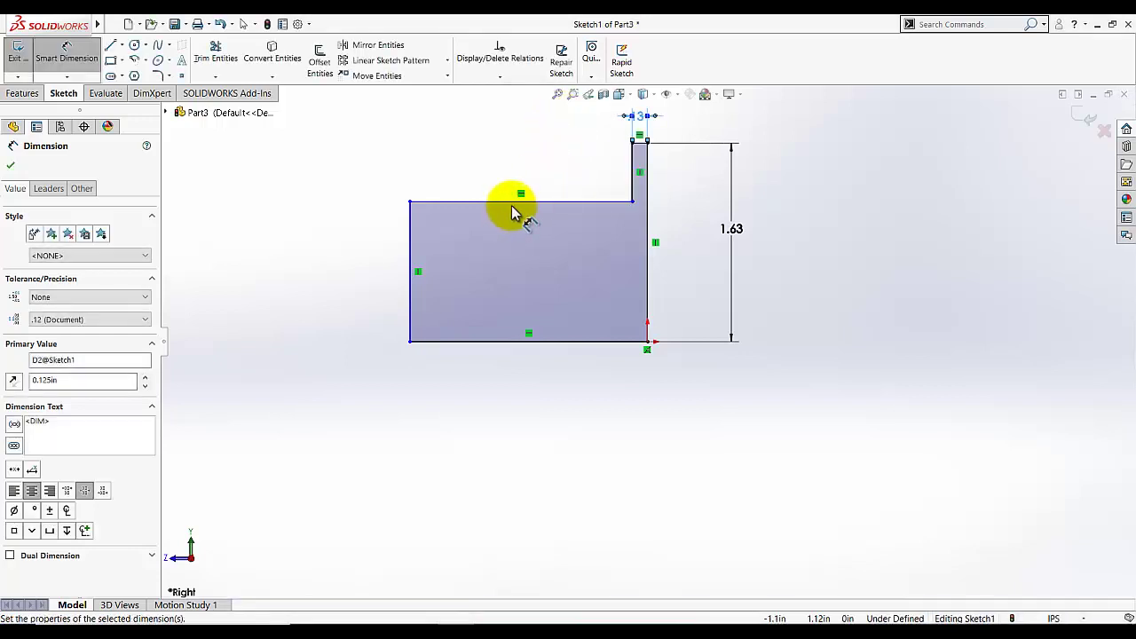
Dimension the bottom edge at 0.75 in and the left edge at 0.5 in.
left_click(497, 352)
left_click(564, 382)
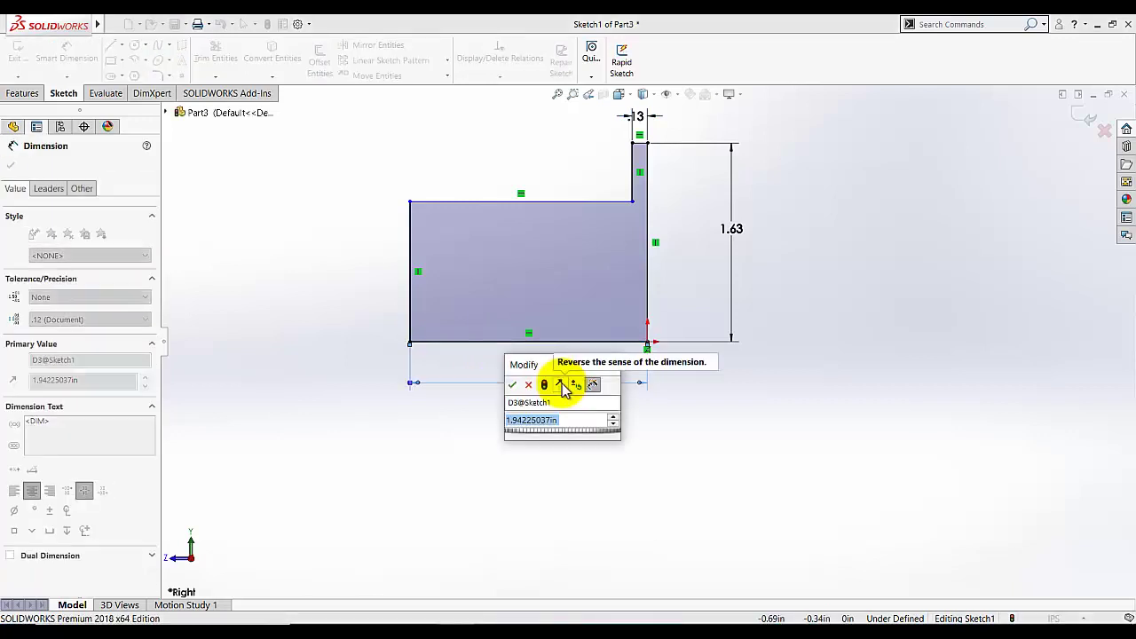
type(".750")
key("Return")
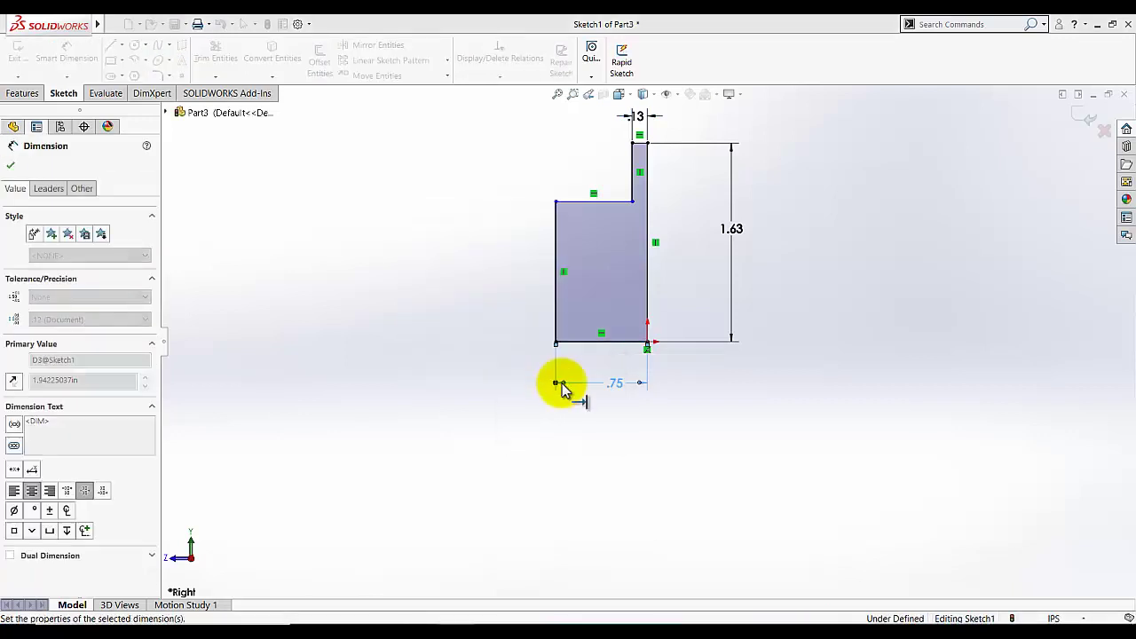
left_click(556, 284)
left_click(486, 275)
type(".5")
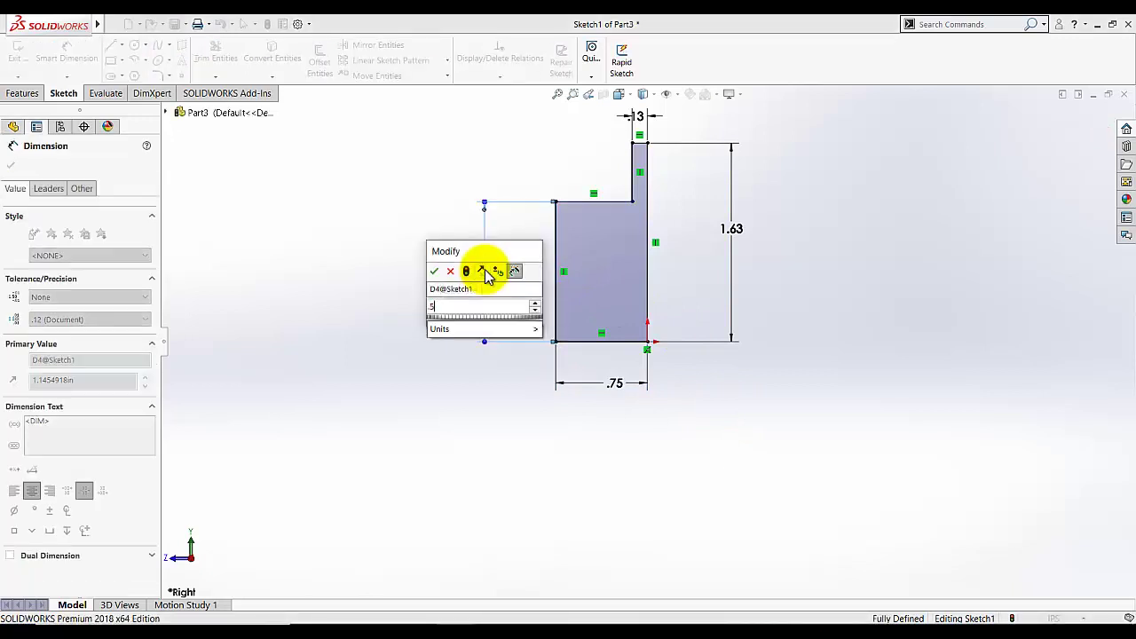
key("Return")
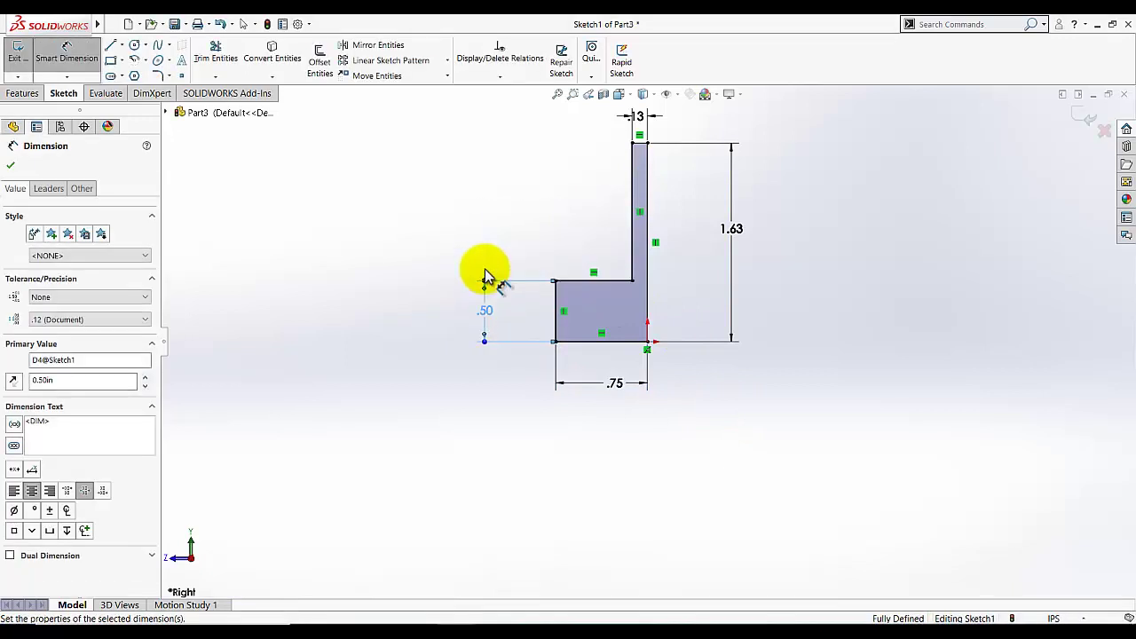
left_click(404, 315)
left_click(67, 57)
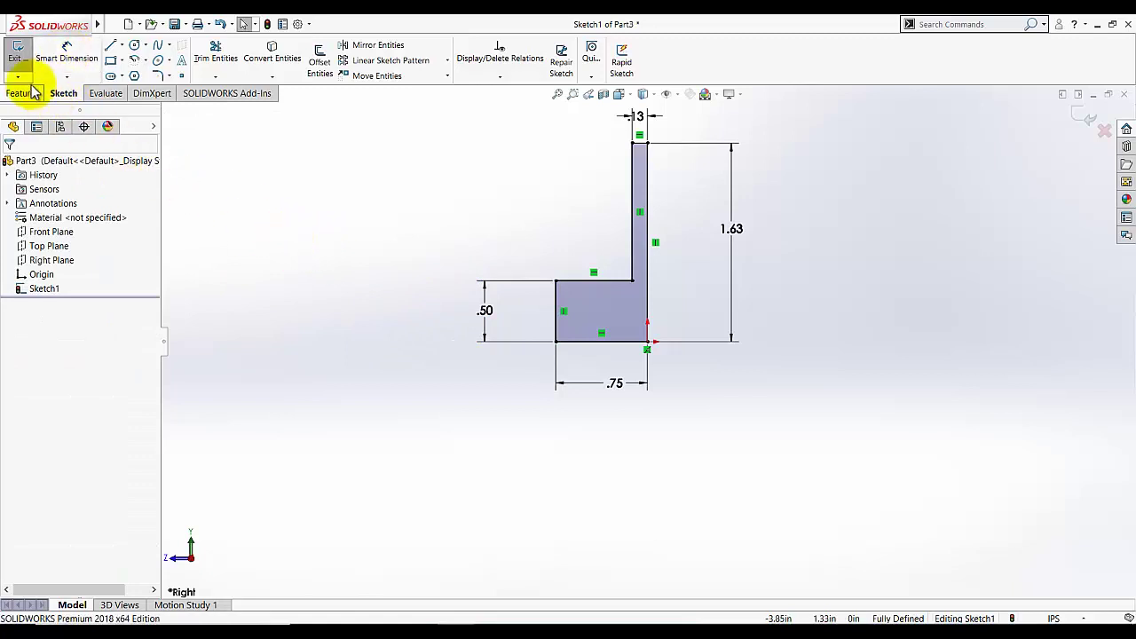
Exit Sketch1, switch to the isometric view, and briefly check the side-cover reference picture.
left_click(18, 54)
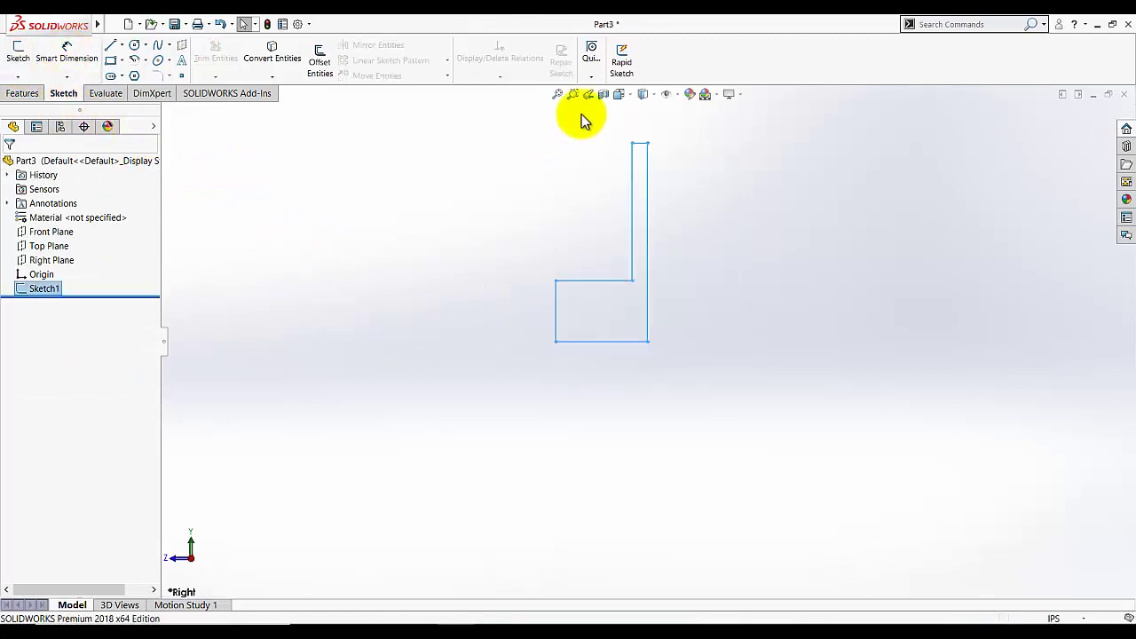
left_click(624, 98)
left_click(685, 134)
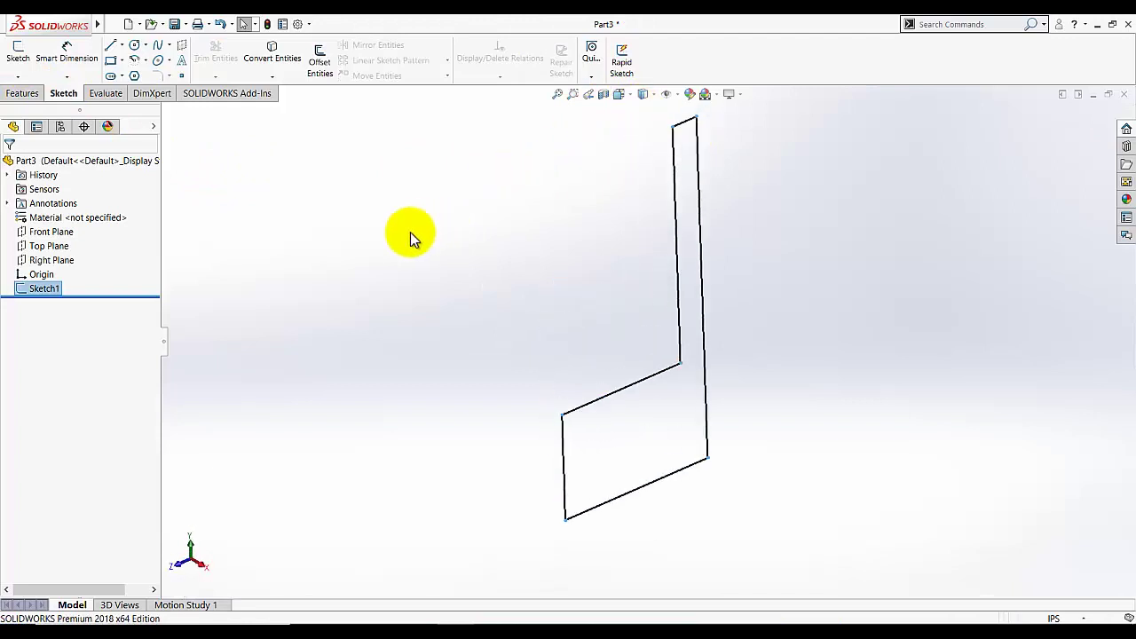
left_click(381, 289)
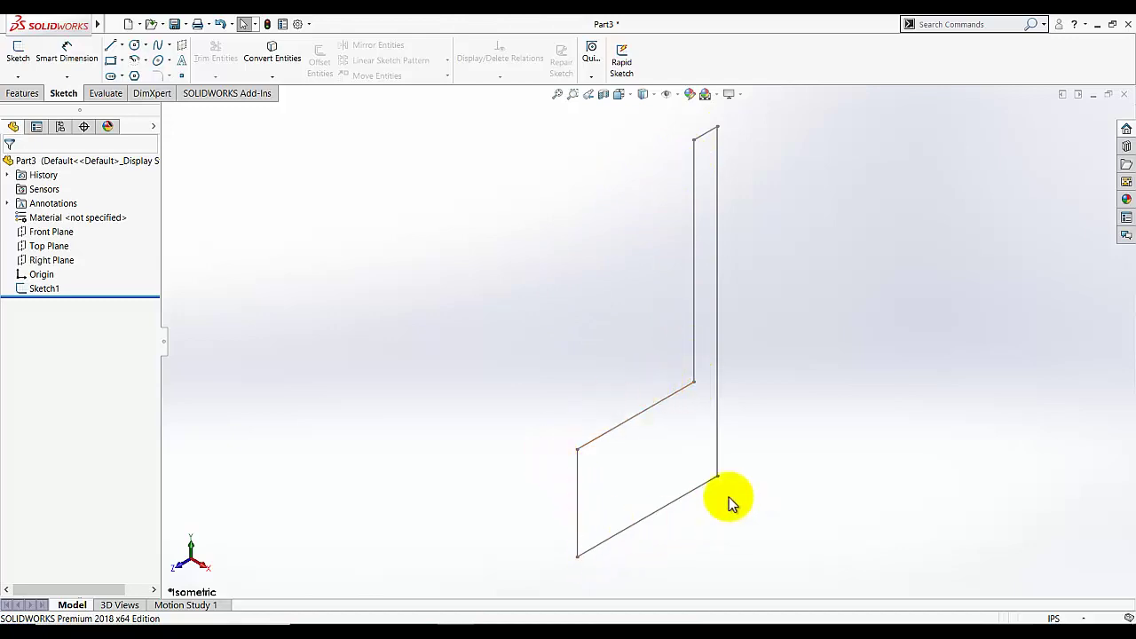
left_click(494, 622)
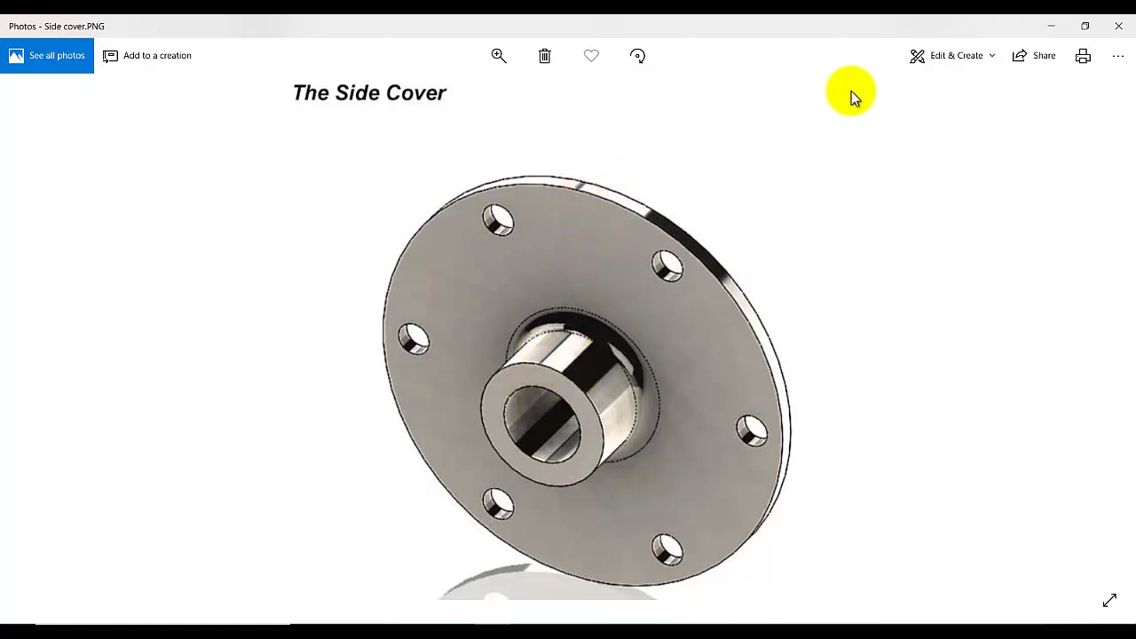
left_click(1051, 26)
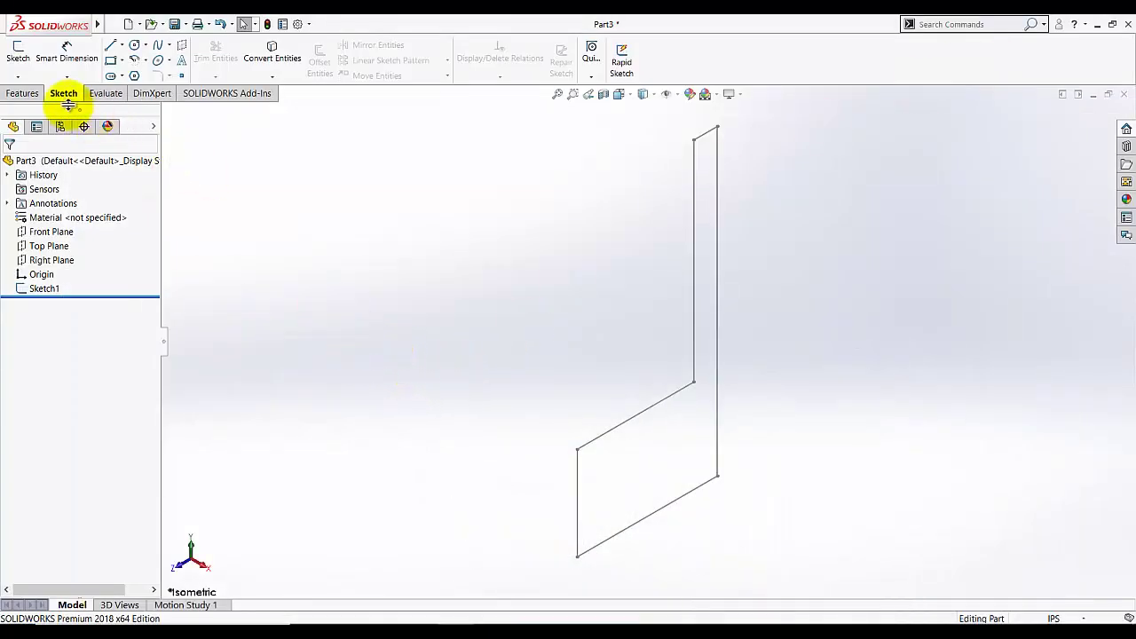
Start a Revolved Boss/Base on Sketch1 from the Features tab, then clear its axis selection.
left_click(24, 93)
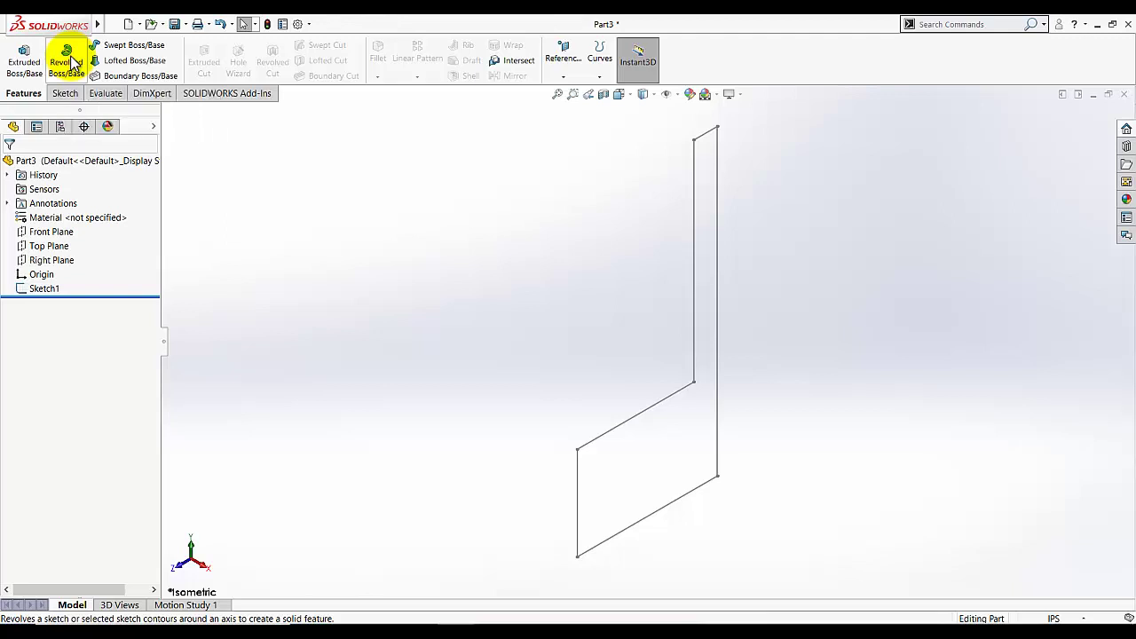
left_click(75, 62)
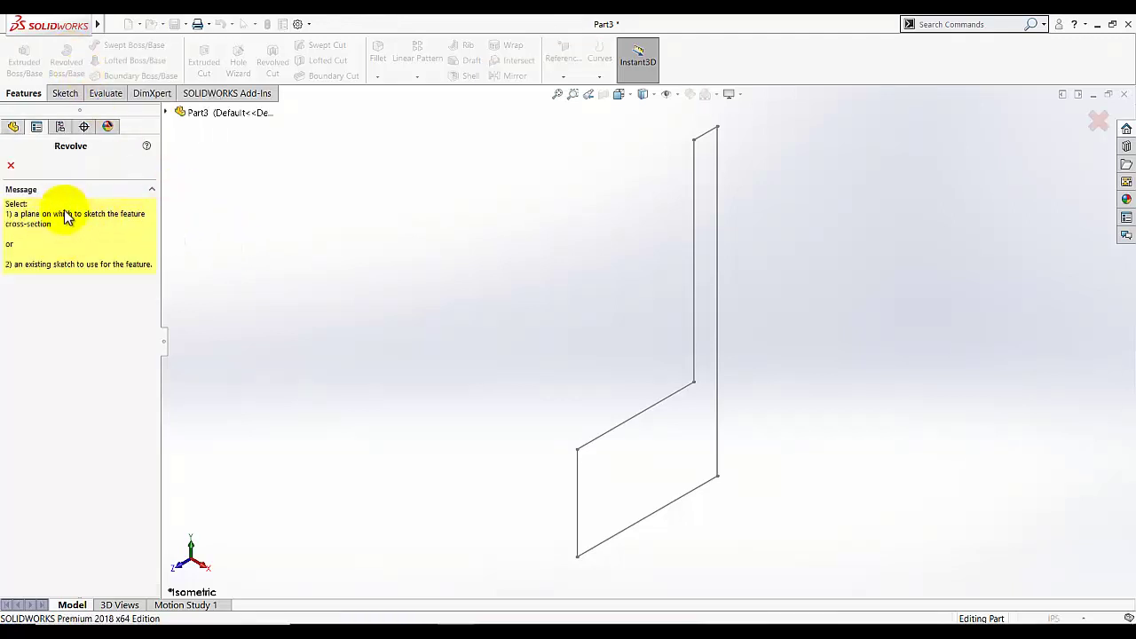
left_click(662, 507)
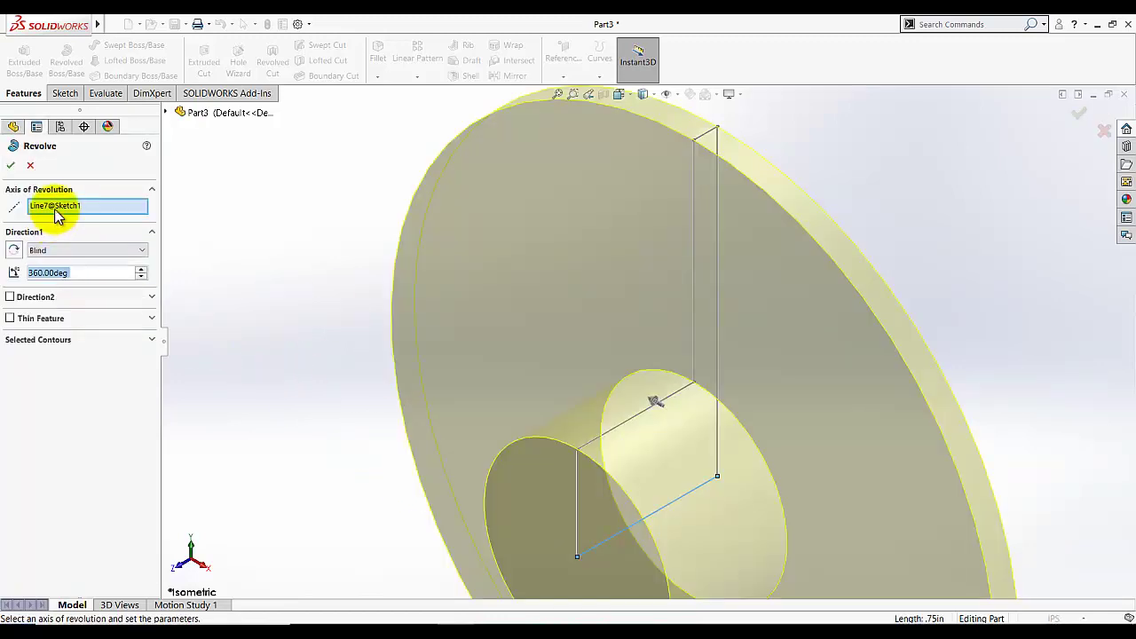
right_click(59, 213)
left_click(62, 216)
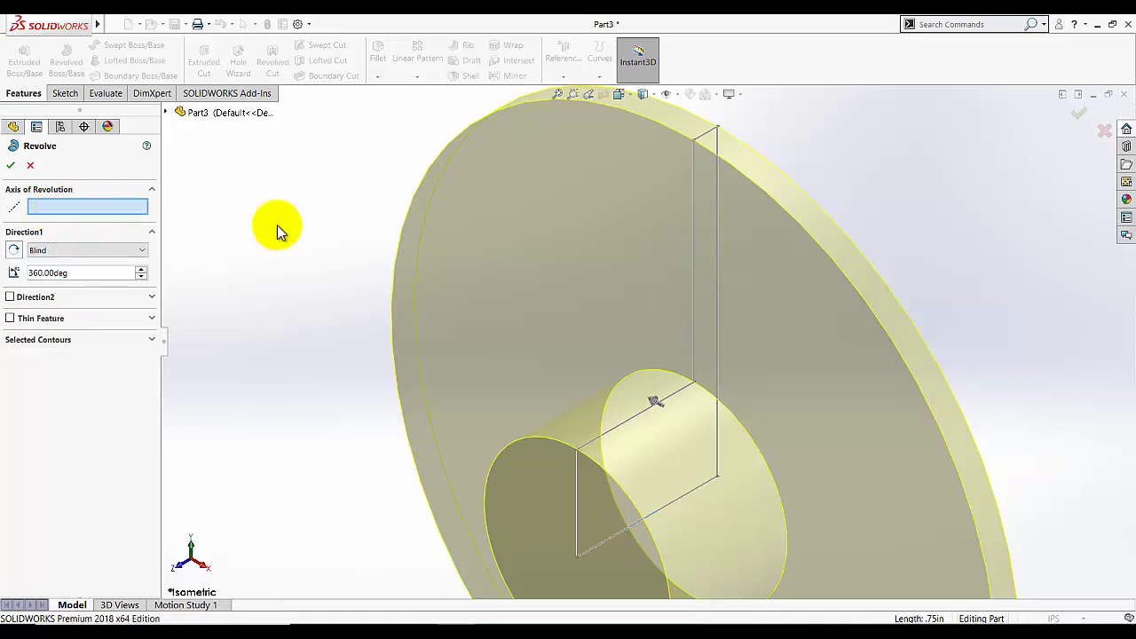
Restart the revolve on Sketch1 and set the sketch's bottom line as the axis of revolution.
left_click(30, 162)
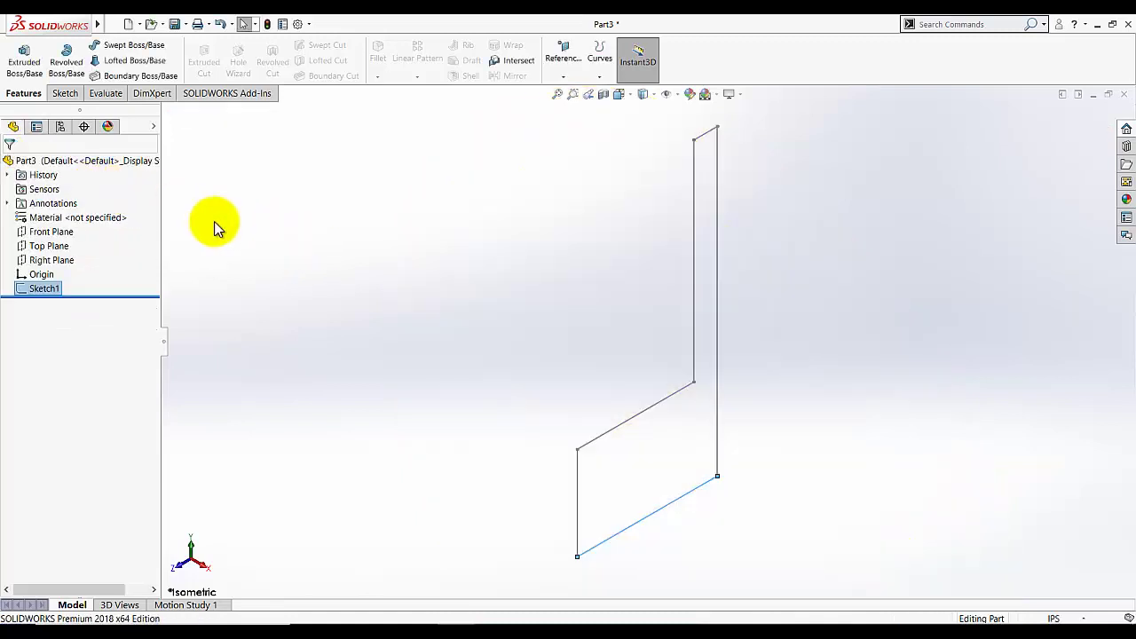
left_click(47, 289)
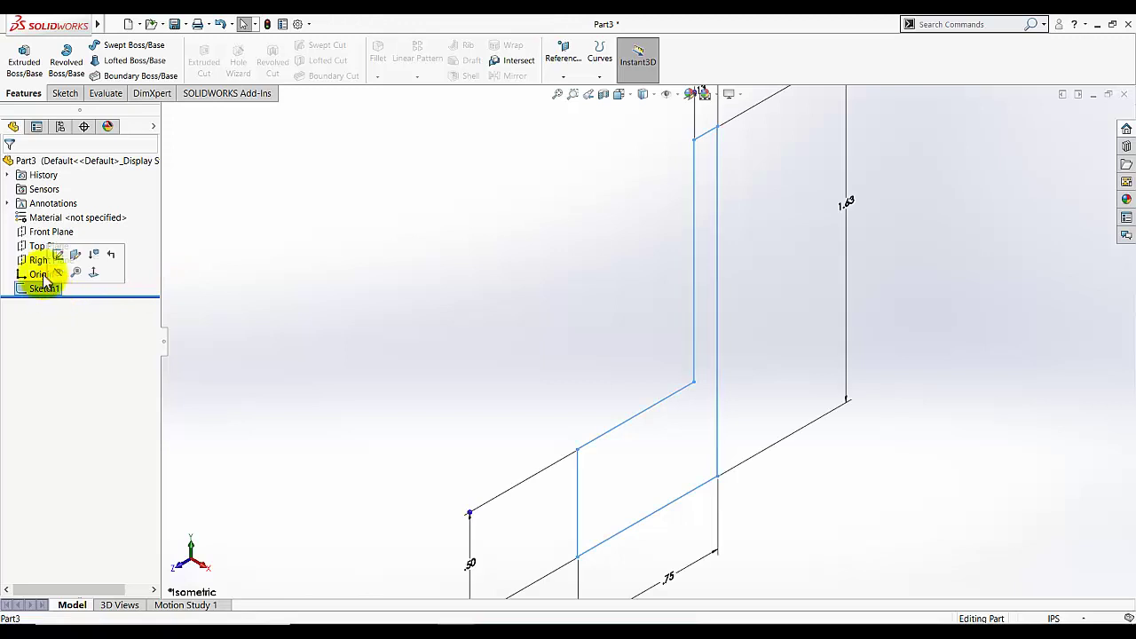
key("Return")
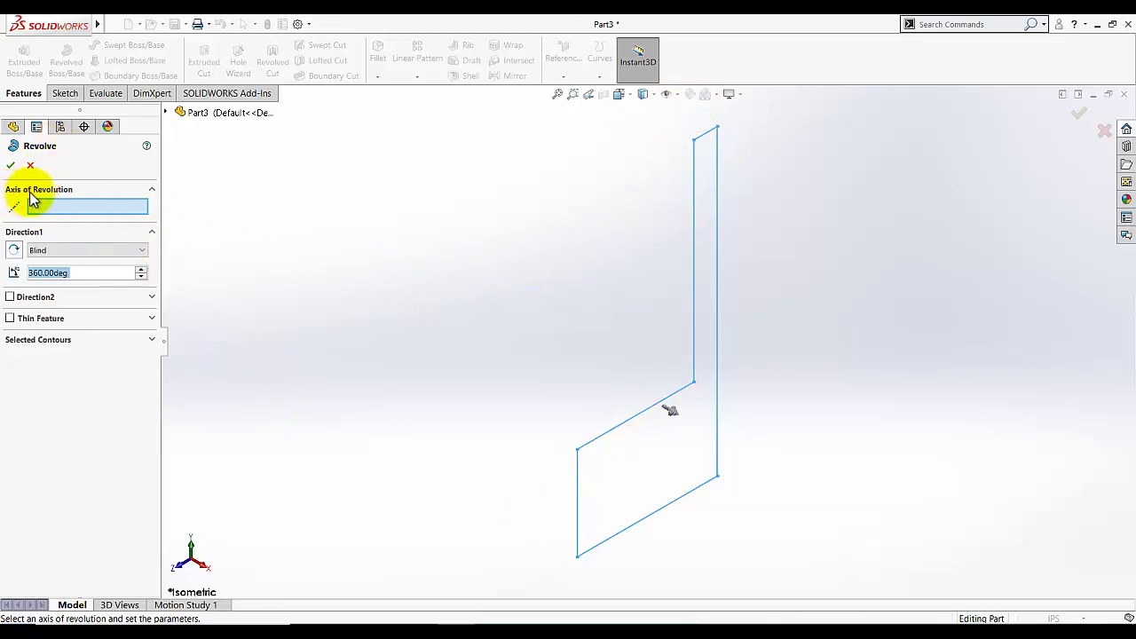
left_click(52, 207)
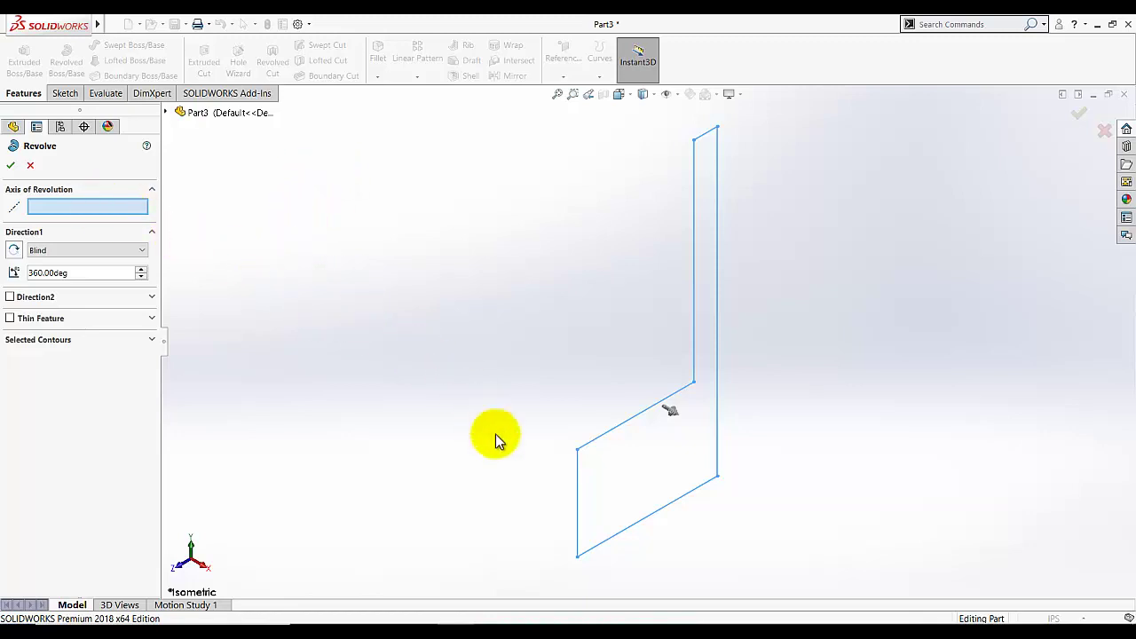
left_click(657, 522)
Set the revolve angle back to 360° and accept Revolve1.
scroll(393, 423, "up", 3)
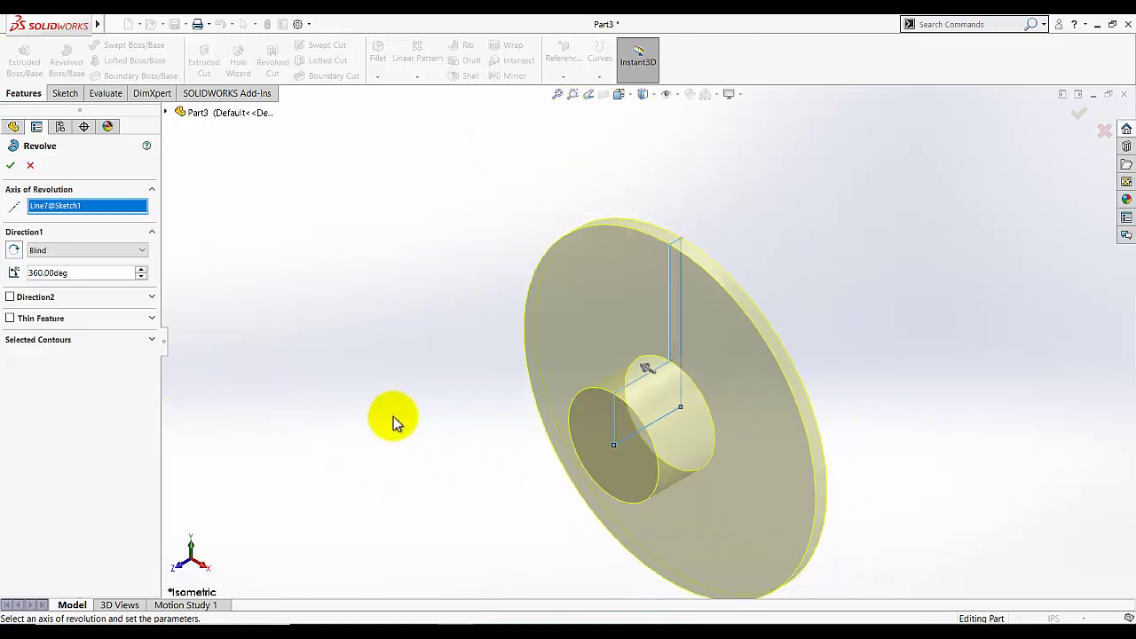
scroll(527, 499, "down", 3)
scroll(432, 507, "up", 2)
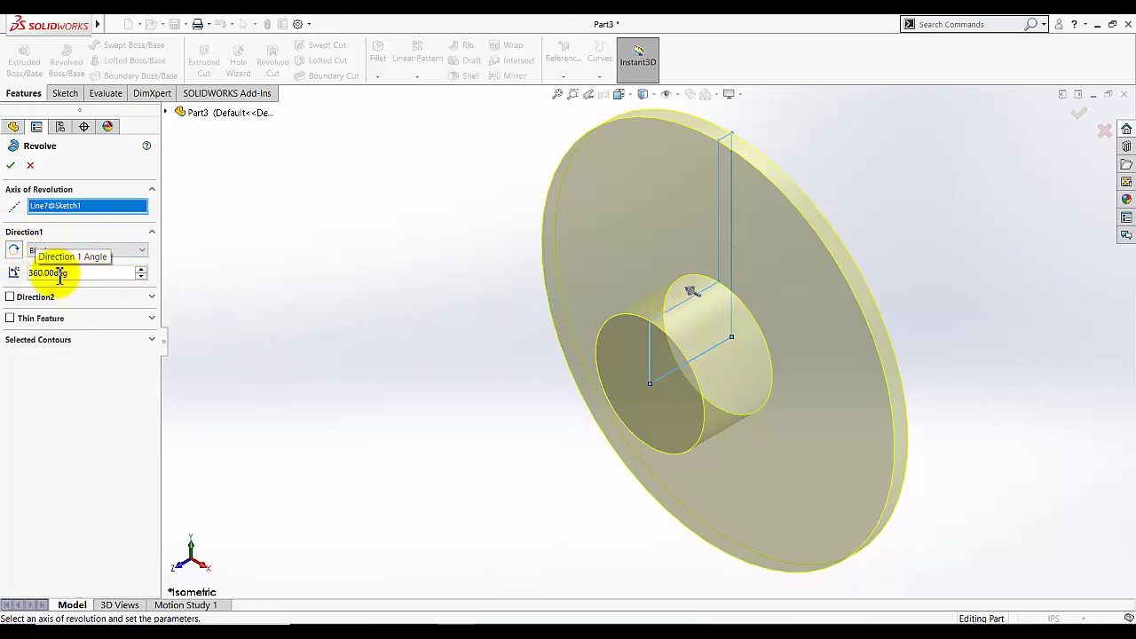
left_click(140, 277)
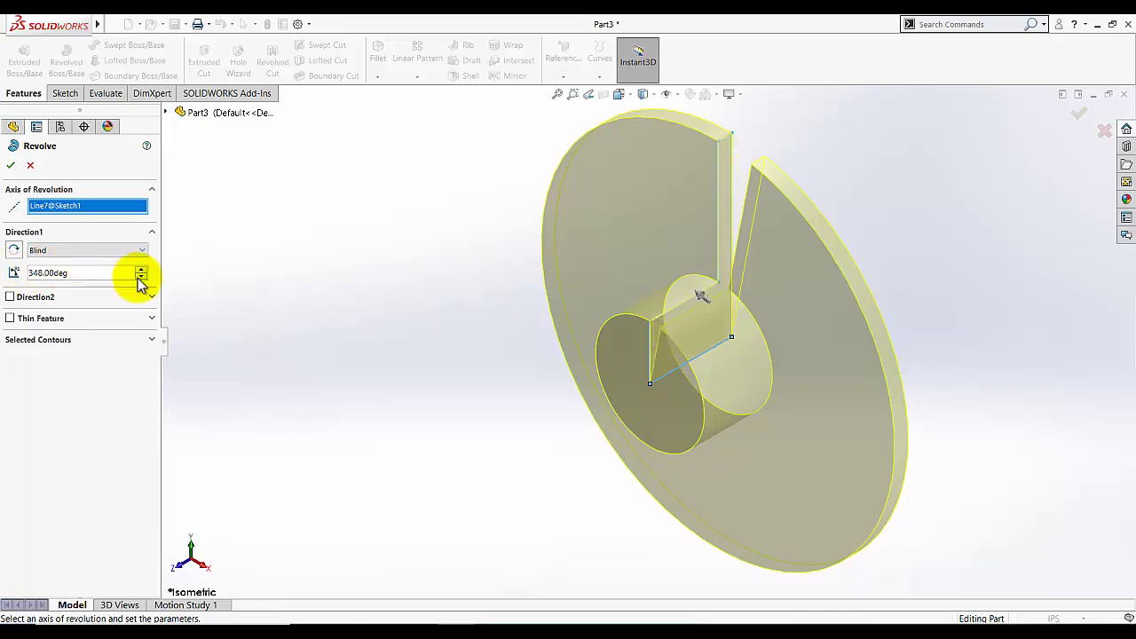
left_click_drag(139, 277, 140, 277)
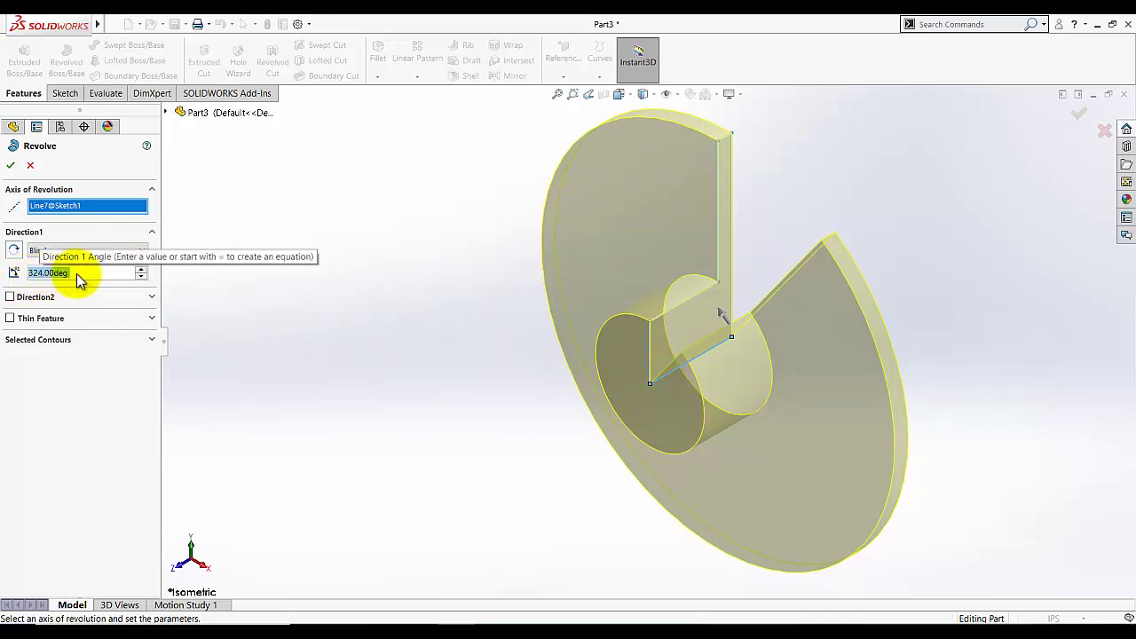
type("360")
key("Return")
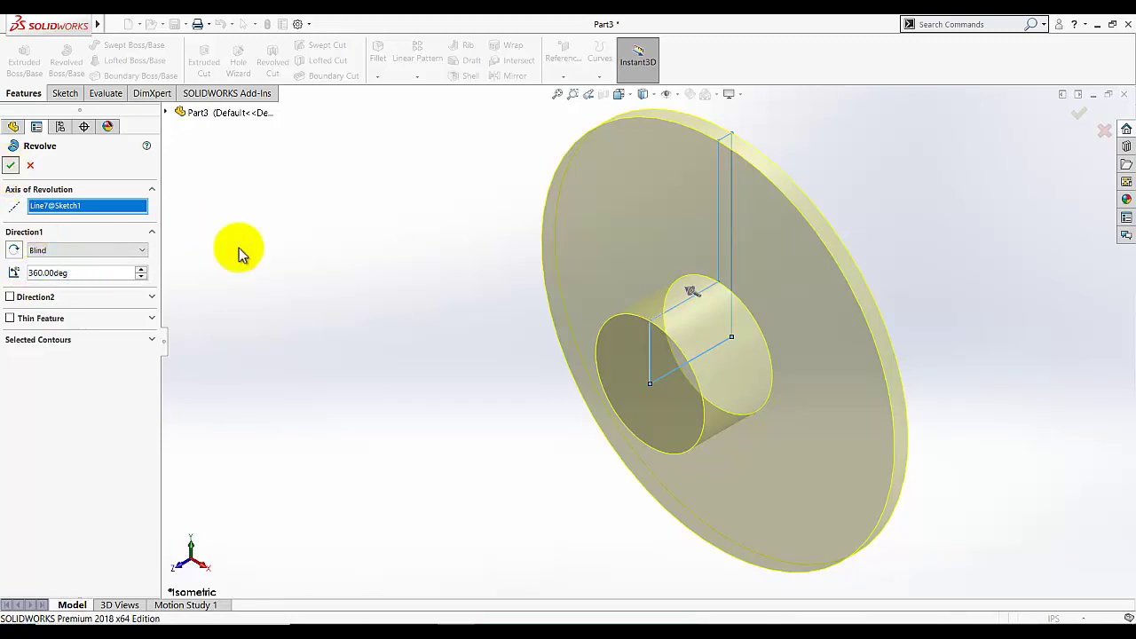
key("Return")
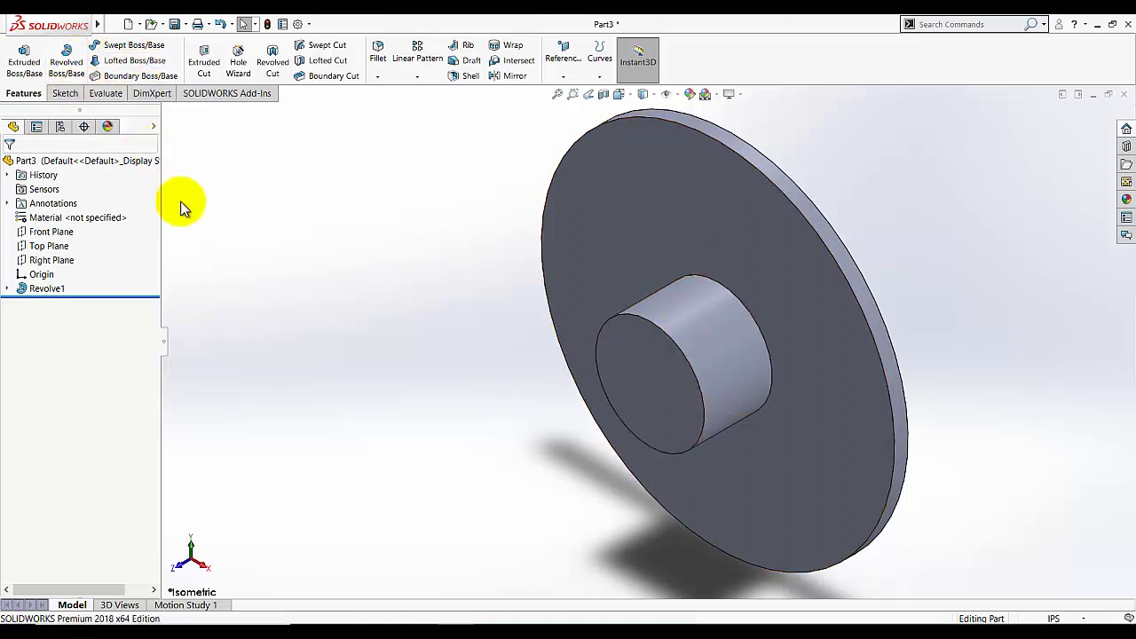
Start a new sketch on the boss end face and turn the view normal to it.
left_click(64, 96)
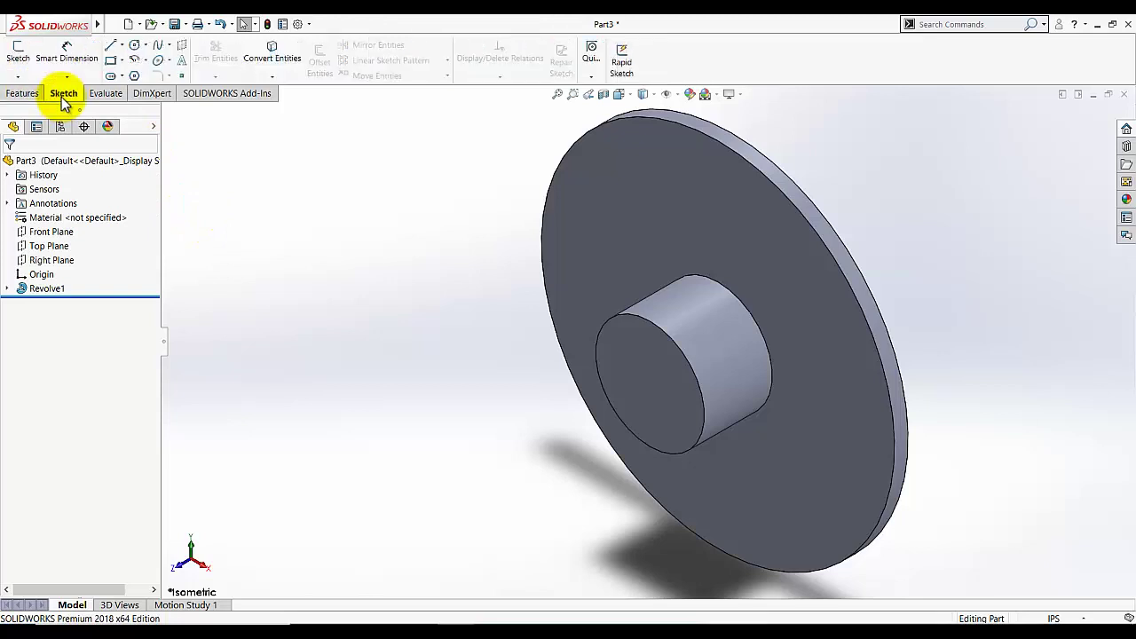
left_click(18, 52)
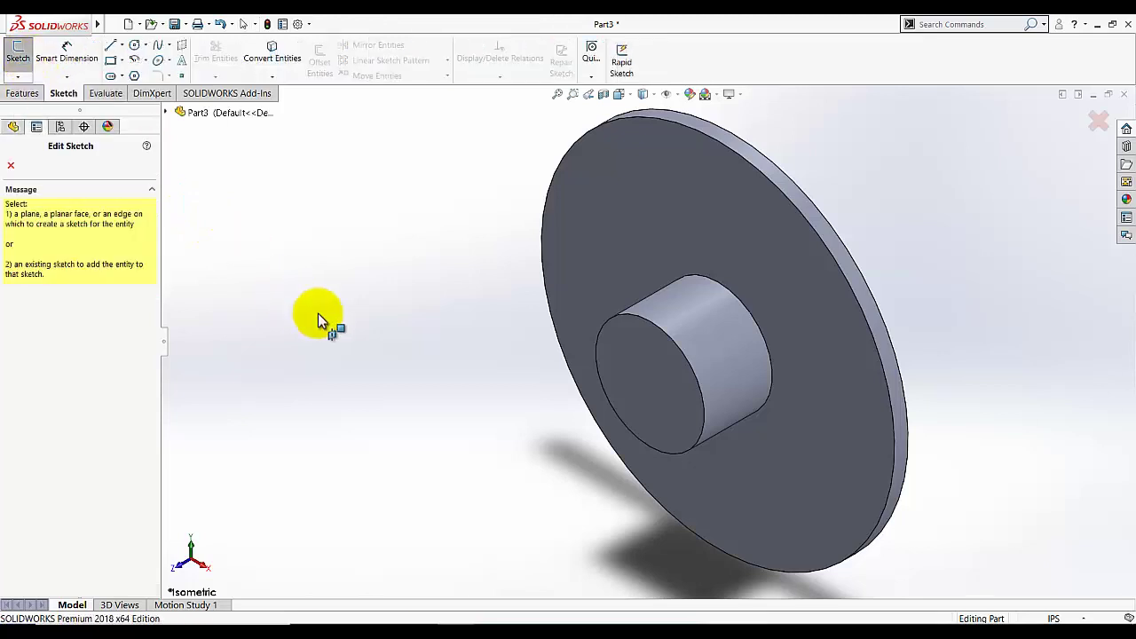
left_click(652, 378)
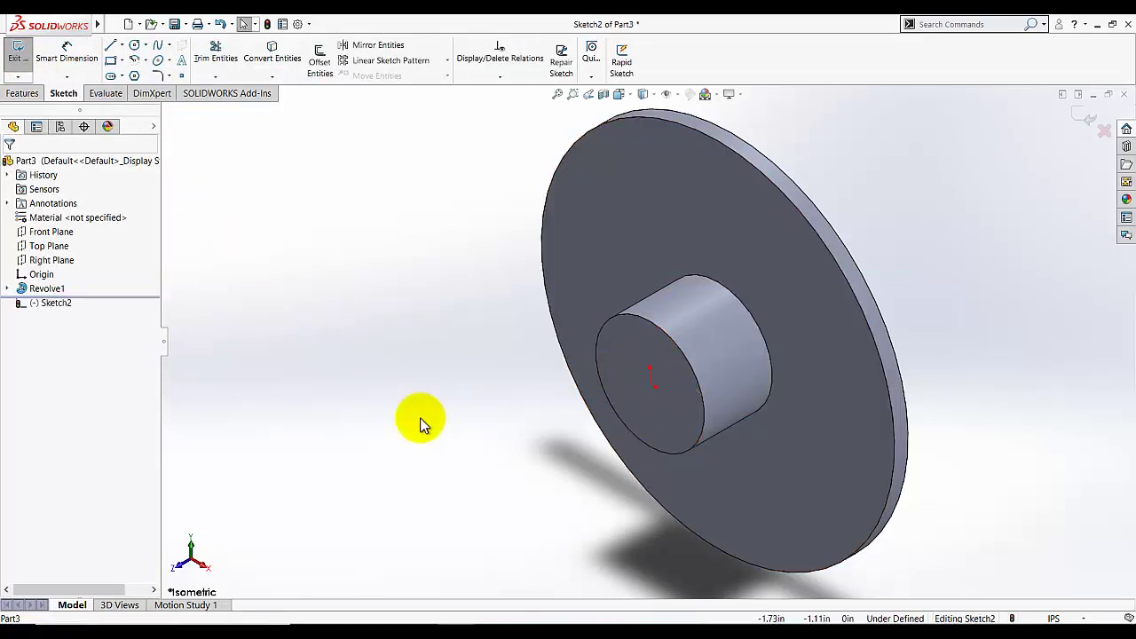
left_click(629, 94)
left_click(685, 130)
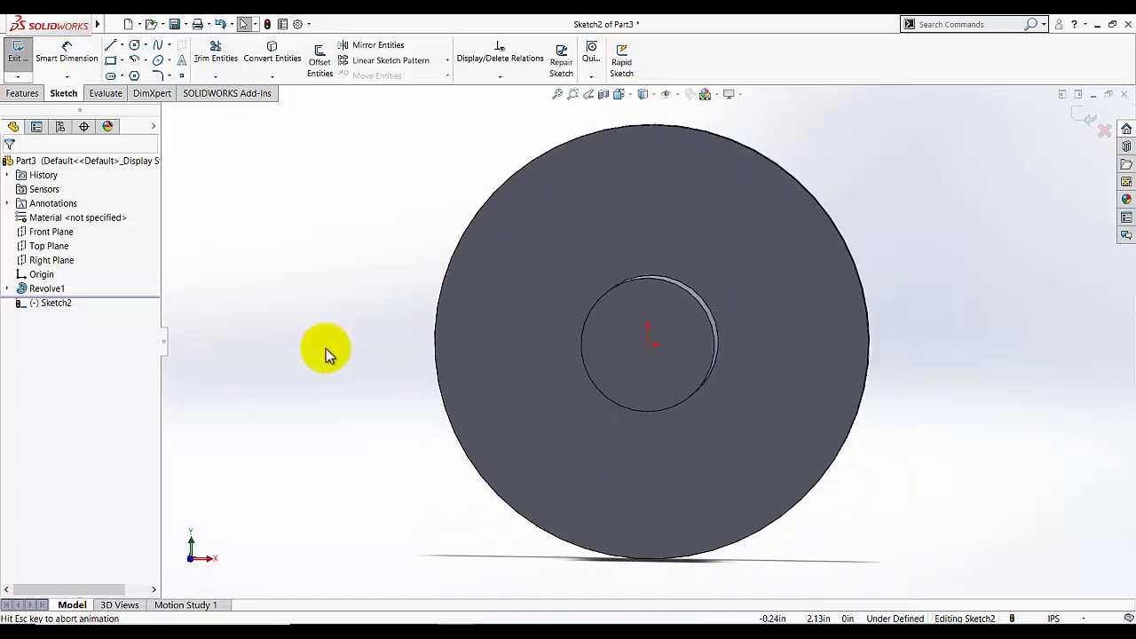
Draw a circle centred on the origin, dimension it 0.625 in diameter, and exit the sketch.
left_click(135, 45)
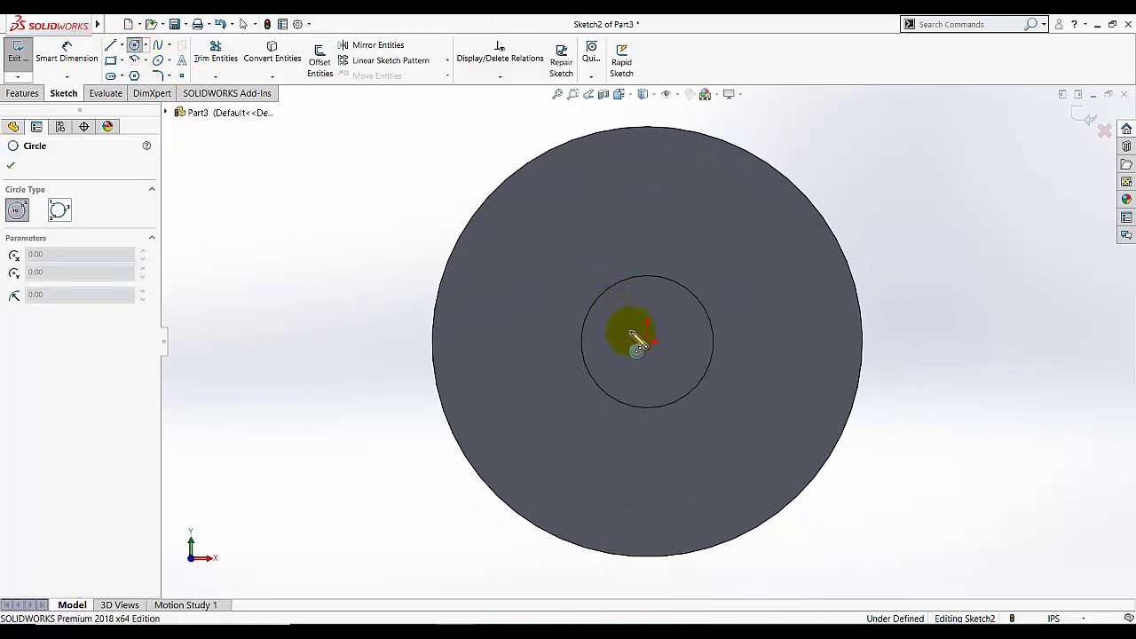
left_click(649, 334)
left_click_drag(655, 330, 659, 302)
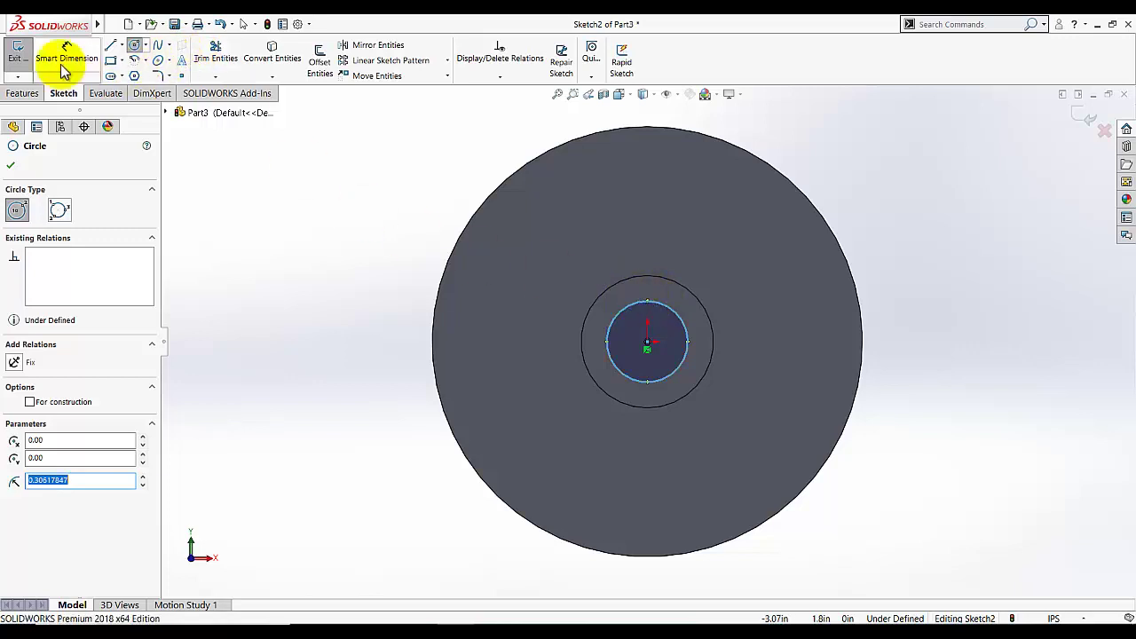
left_click(53, 55)
left_click(683, 320)
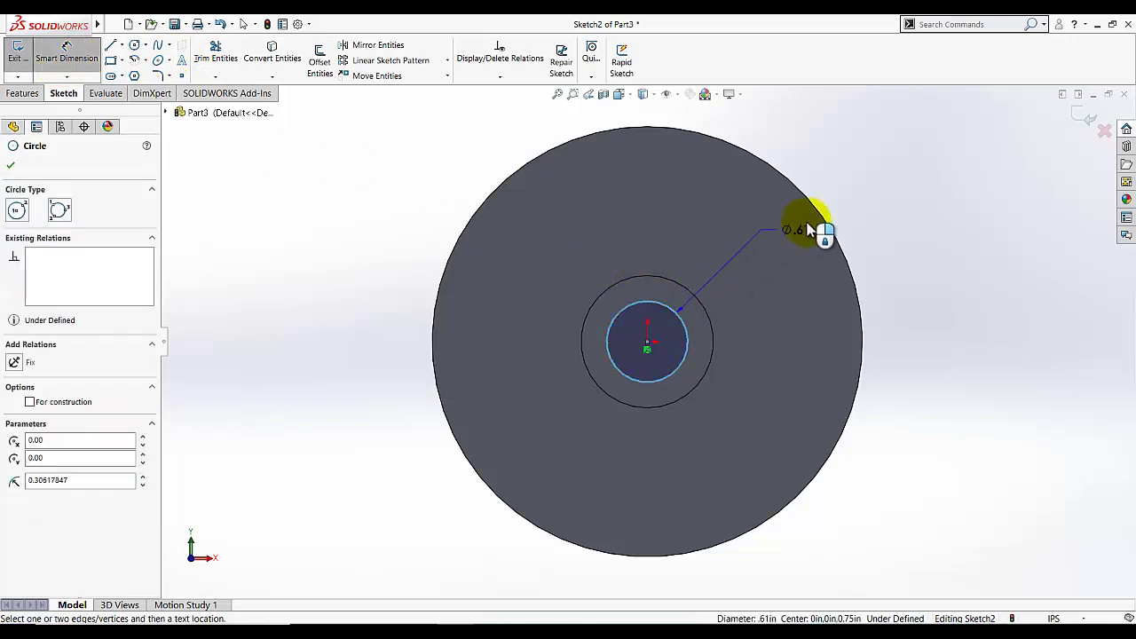
left_click(842, 180)
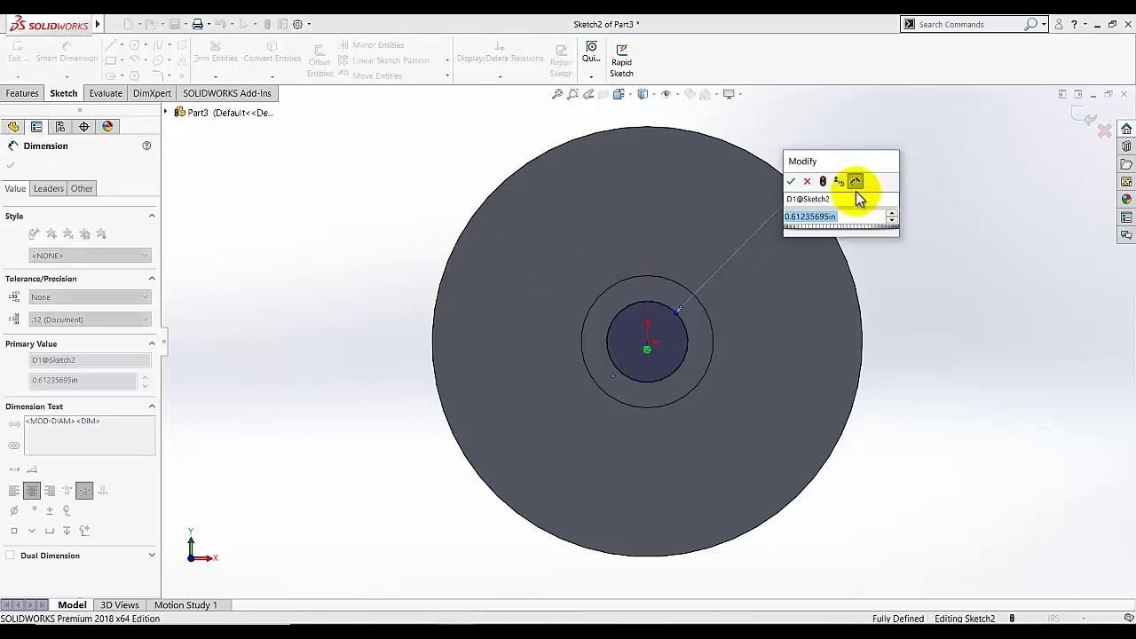
type(".625")
key("Return")
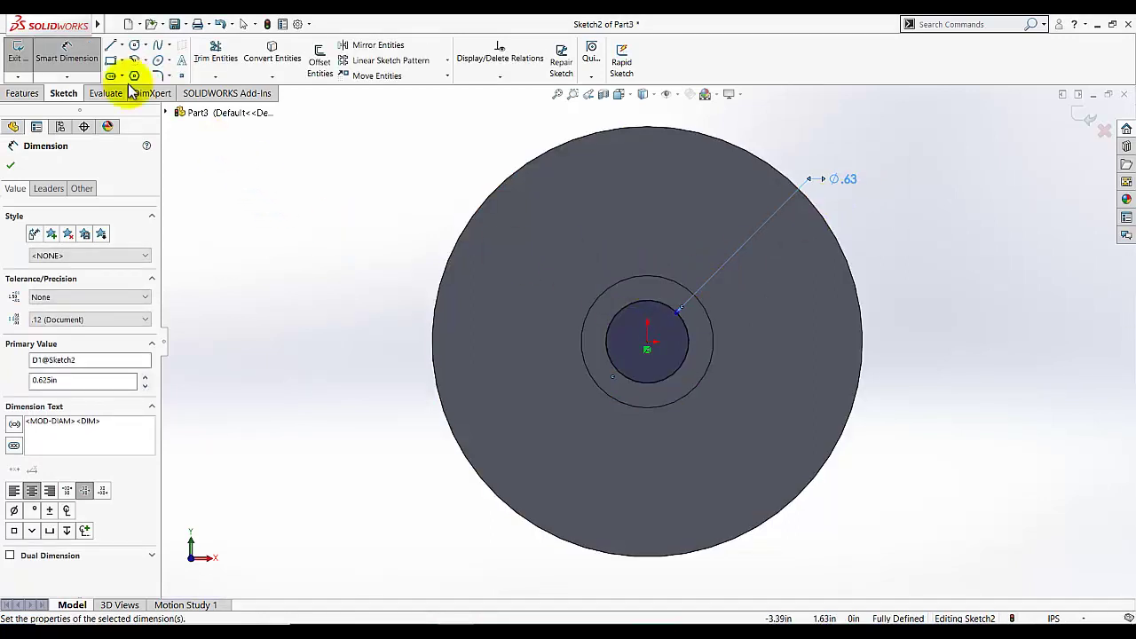
left_click(17, 49)
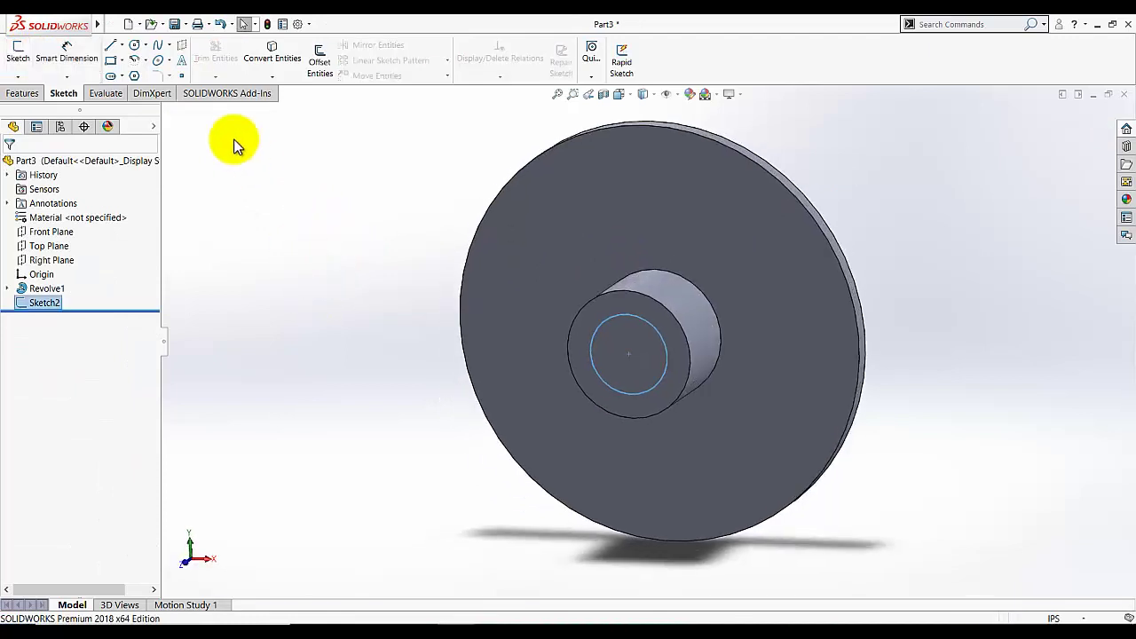
Extrude-cut the 0.625 in circle Through All to bore the hub.
left_click(25, 98)
left_click(213, 59)
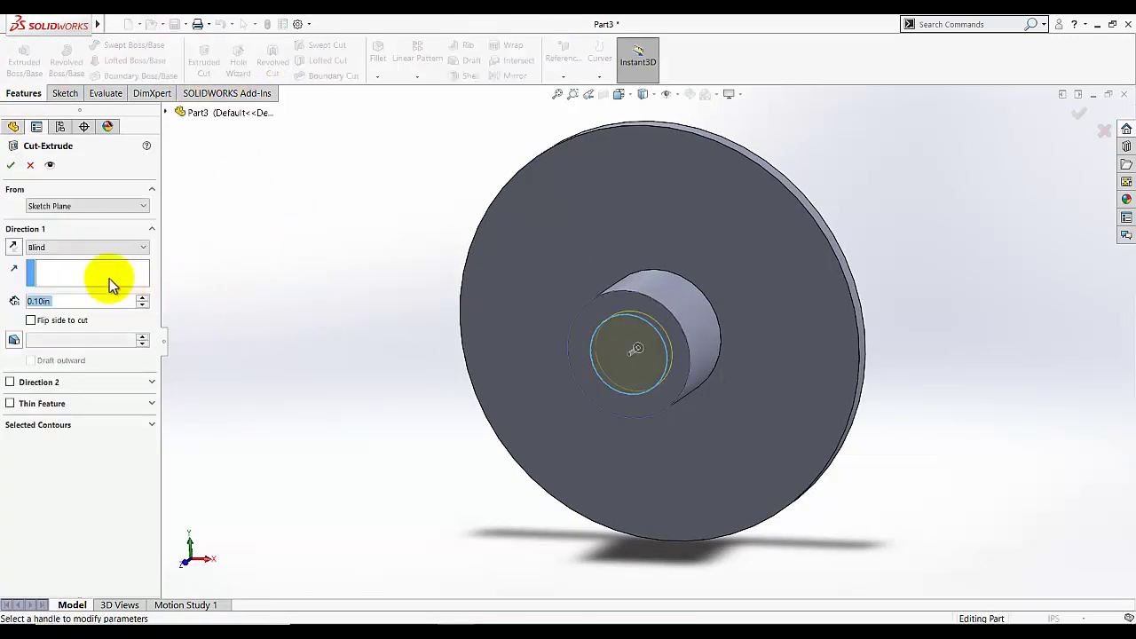
left_click(63, 247)
left_click(76, 270)
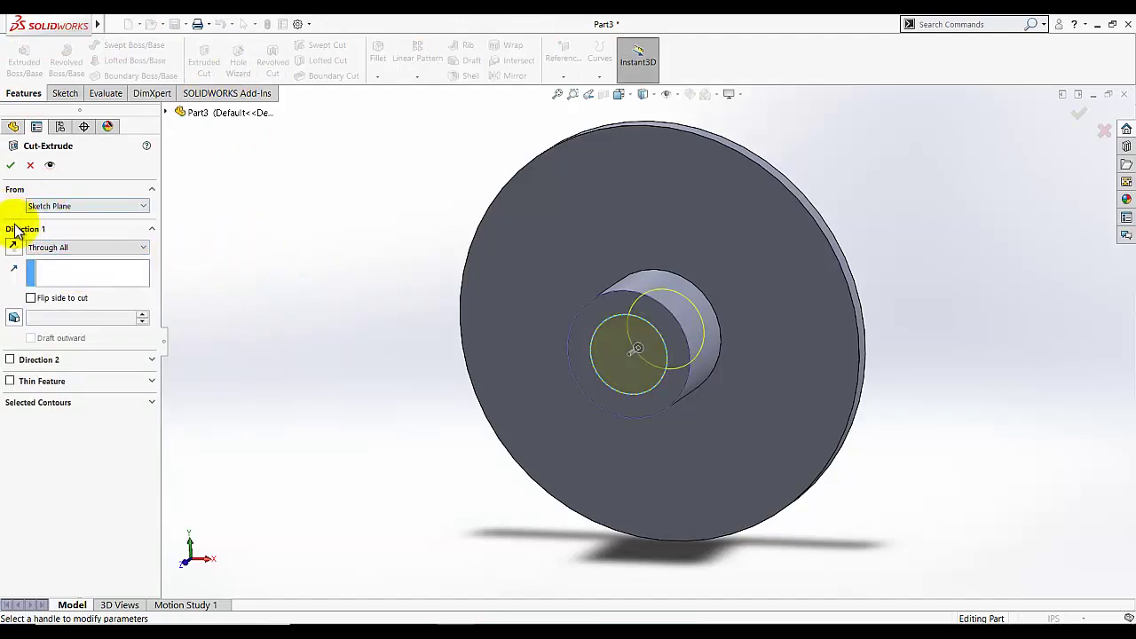
left_click(10, 169)
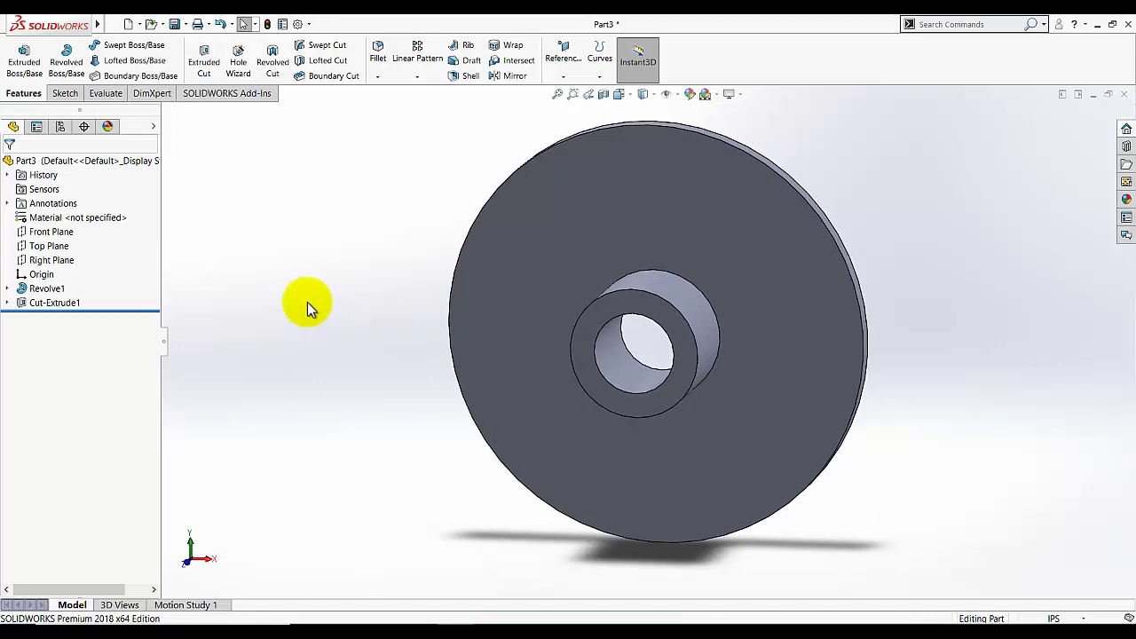
Glance at the side cover reference image, then return to the part.
key("alt+Tab")
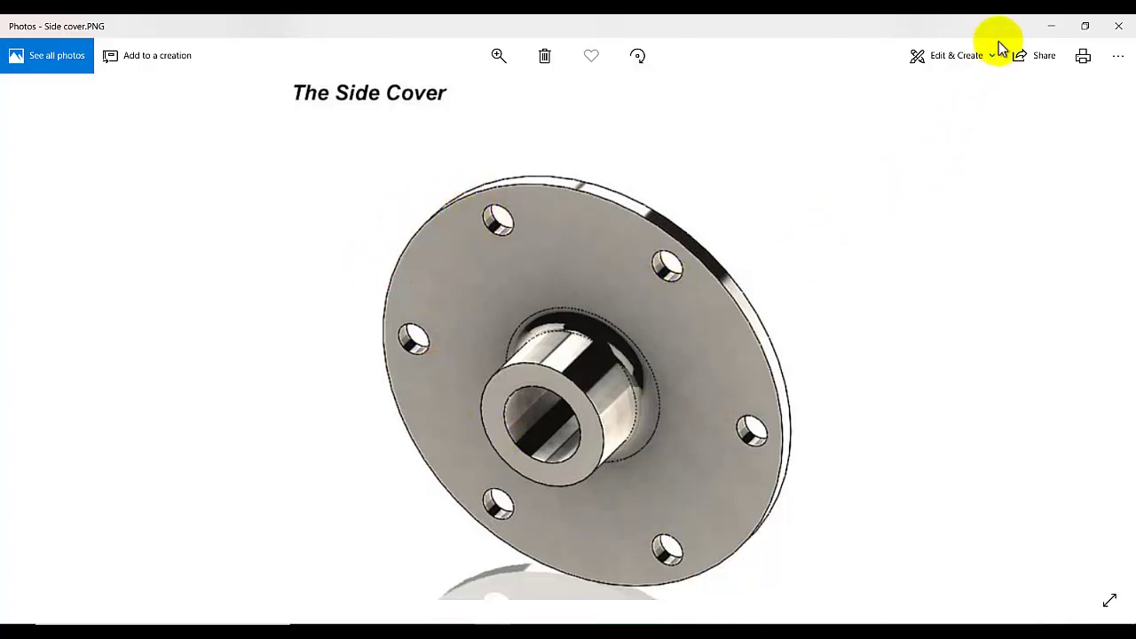
left_click(1052, 26)
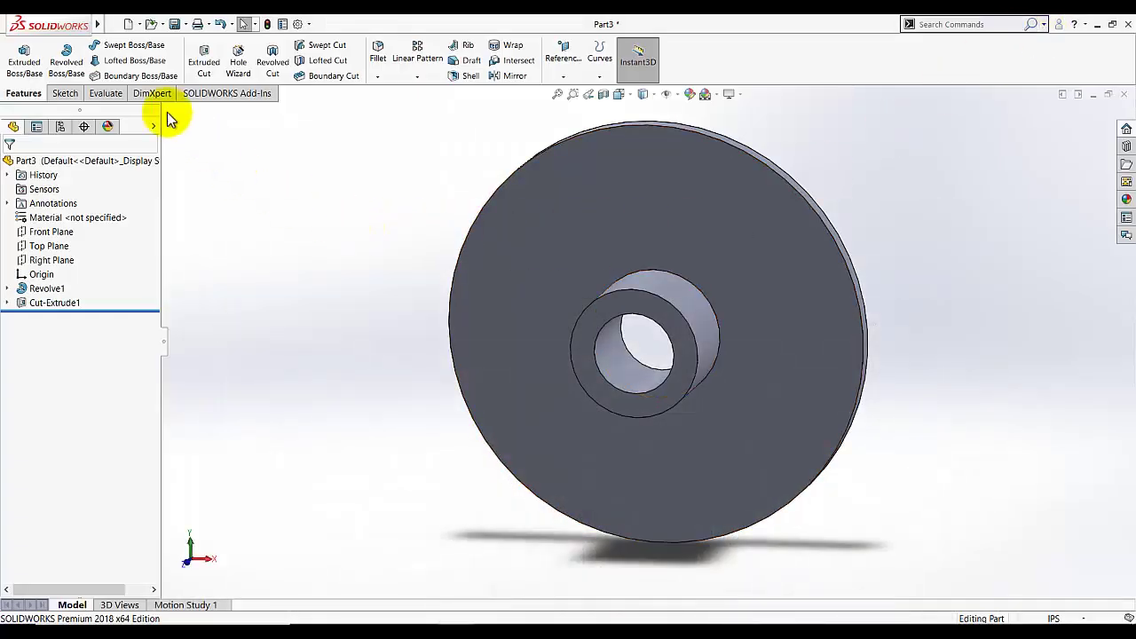
left_click(64, 93)
Sketch on the flange face, viewed face-on, with a horizontal centerline from the origin toward the rim.
left_click(17, 55)
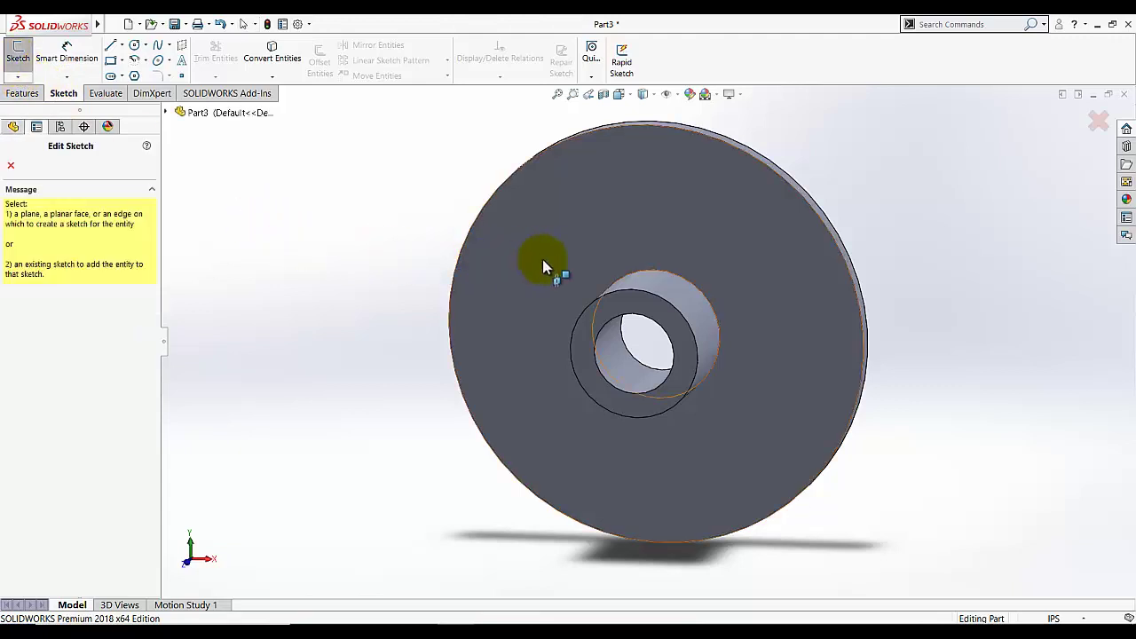
left_click(519, 262)
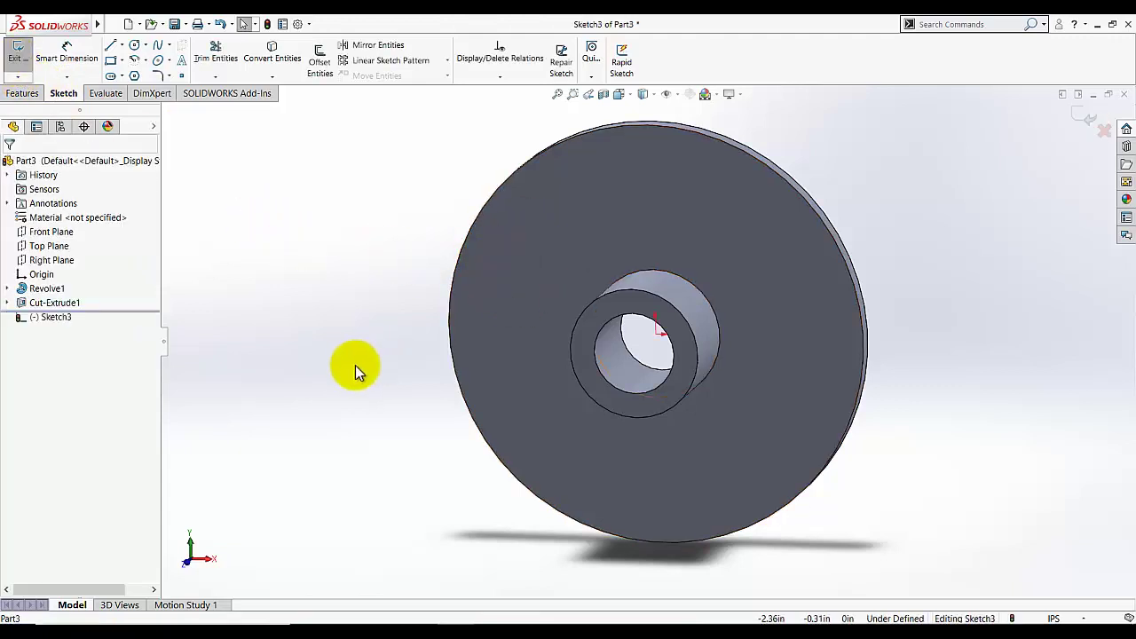
left_click(620, 93)
left_click(686, 166)
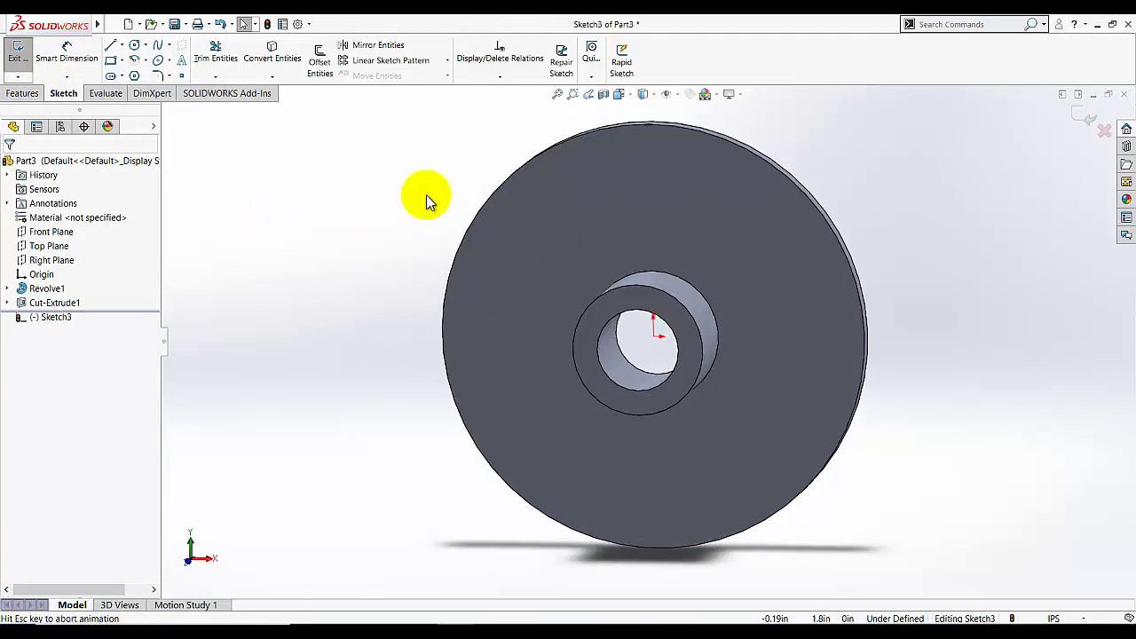
left_click(121, 45)
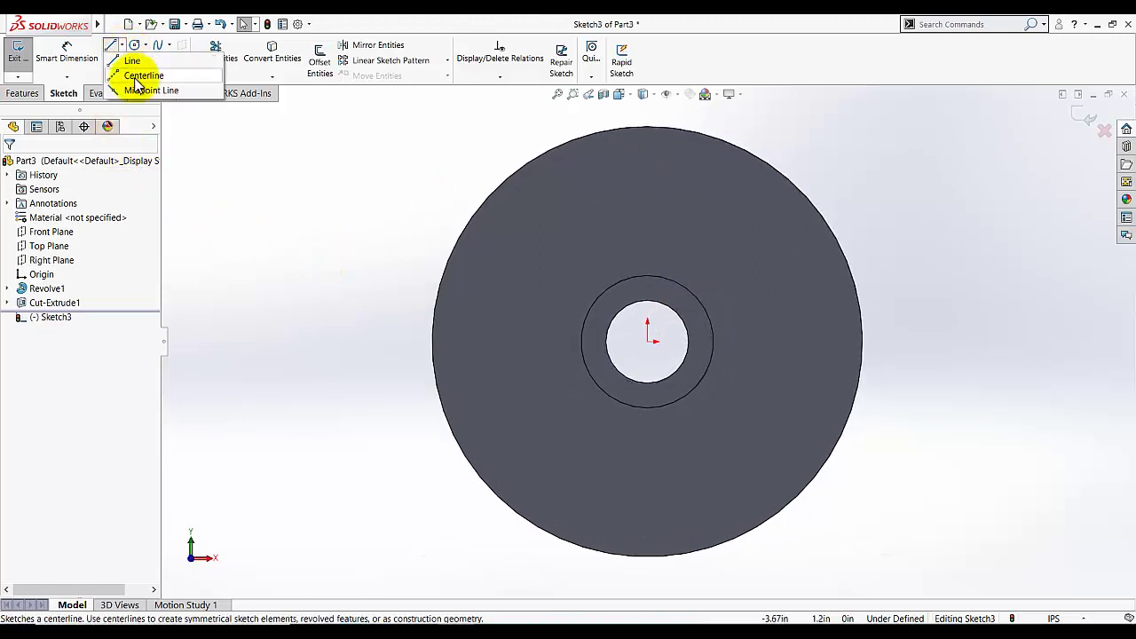
left_click(142, 76)
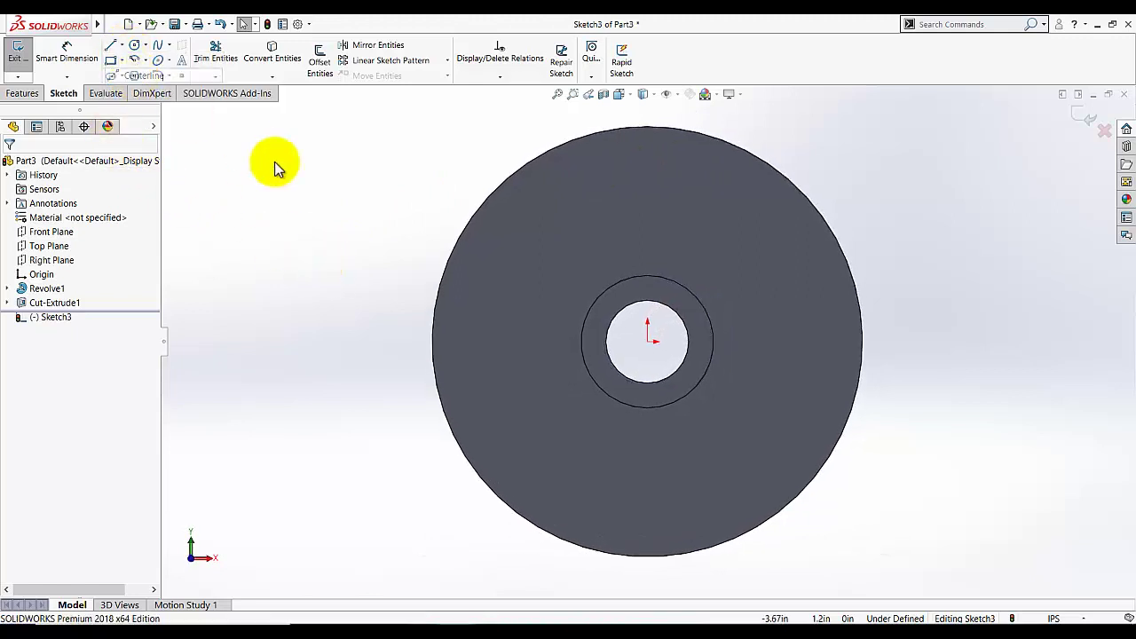
left_click(651, 339)
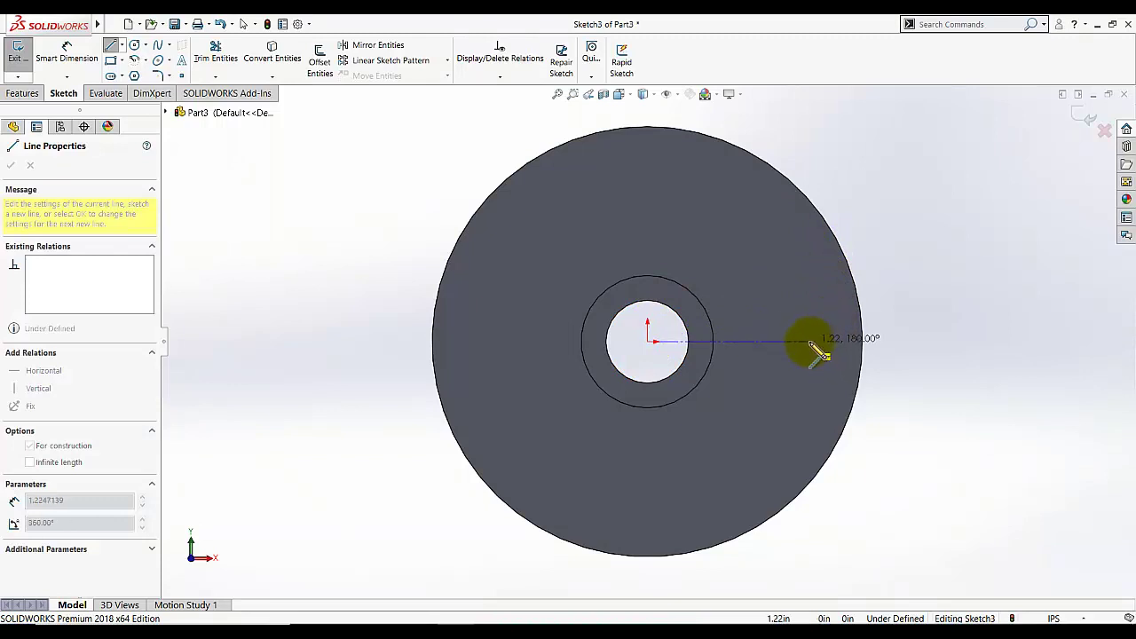
left_click(810, 342)
right_click(879, 210)
left_click(884, 220)
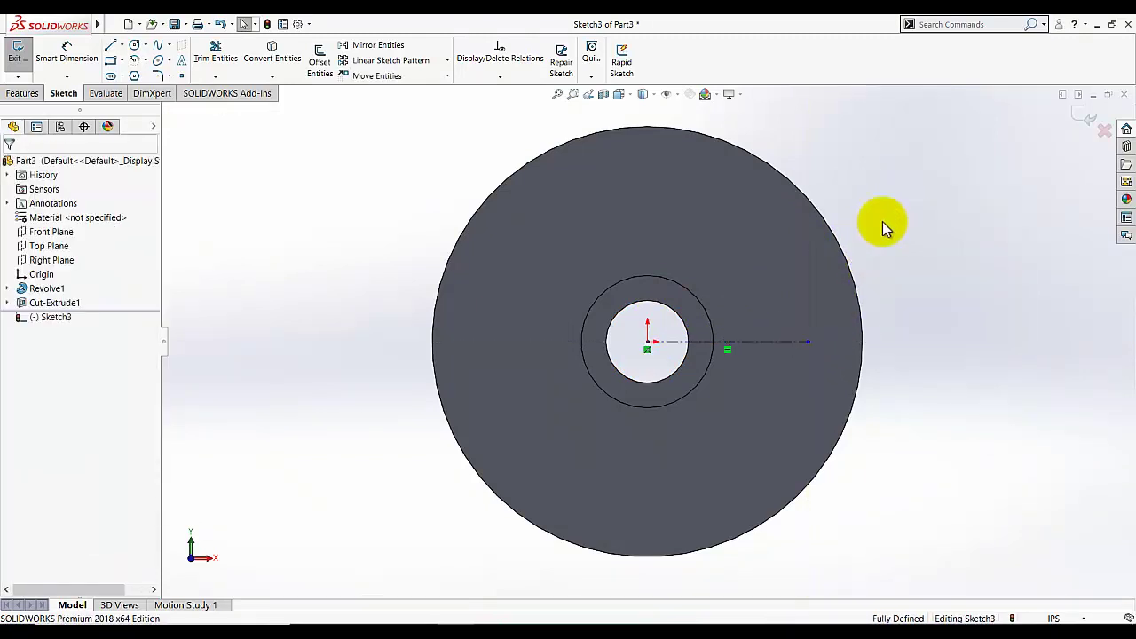
Draw a circle at the centerline's end and dimension it 0.25 in diameter.
left_click(135, 45)
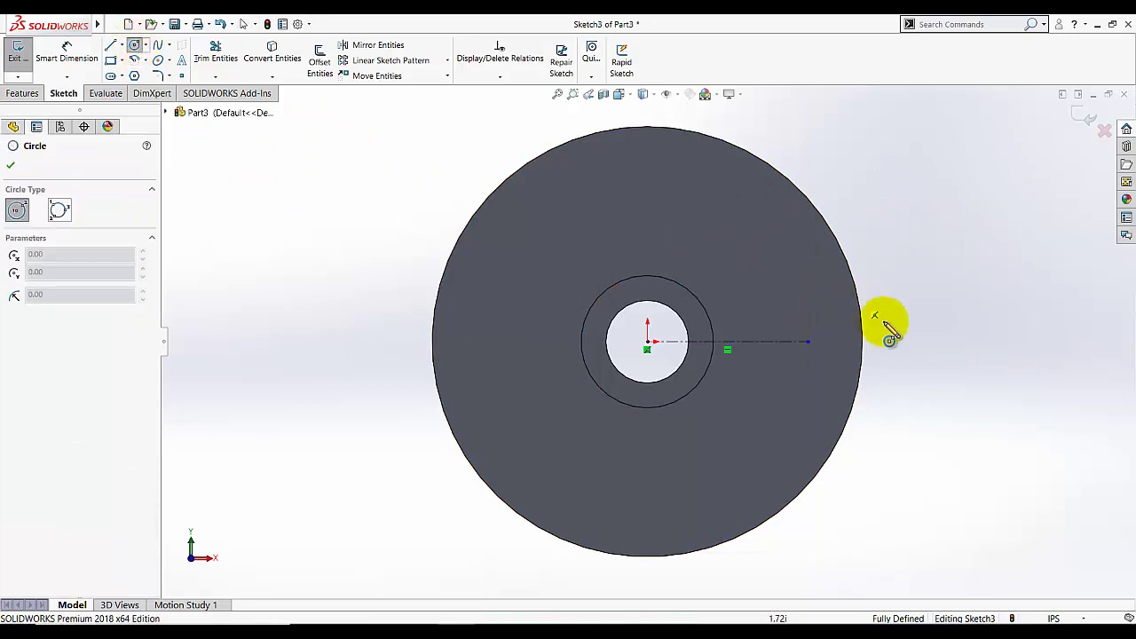
left_click(808, 341)
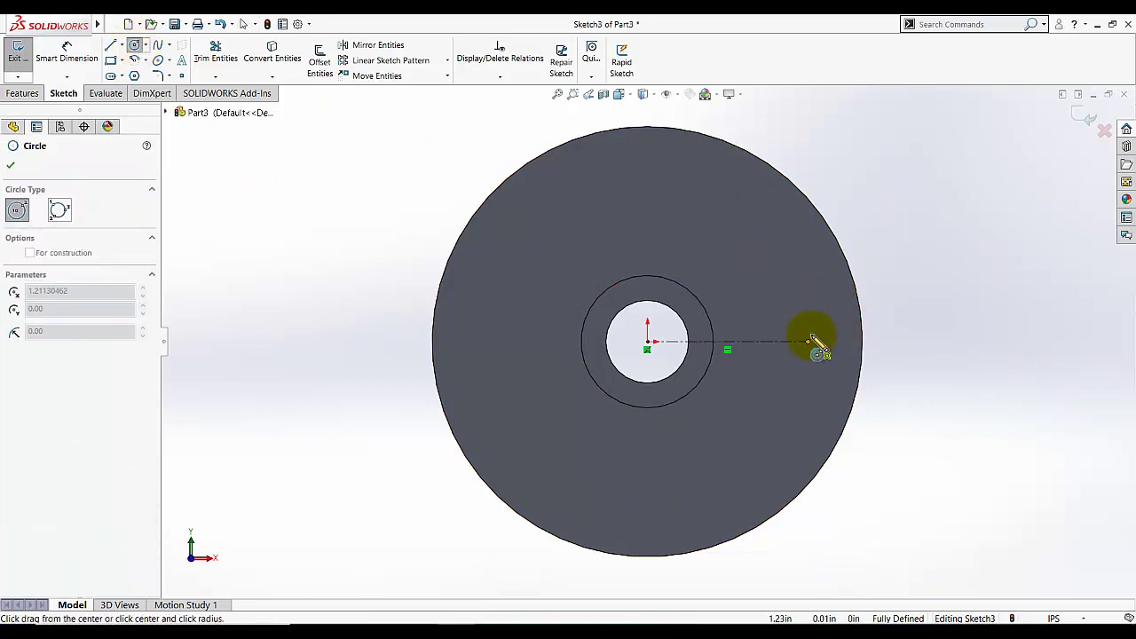
left_click(824, 293)
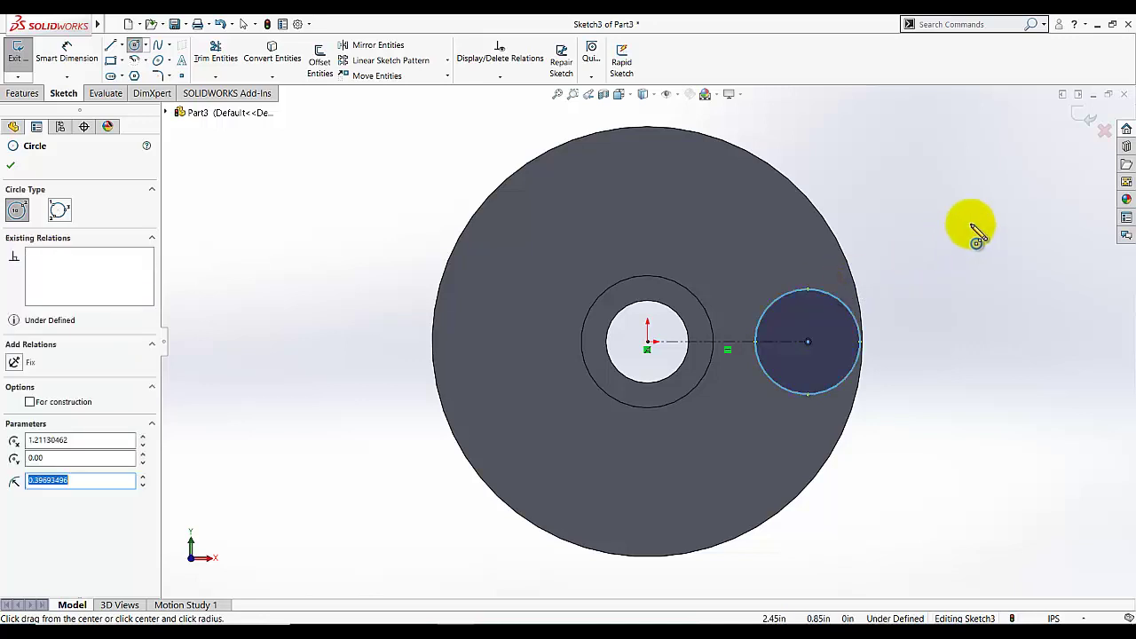
left_click(12, 166)
left_click(64, 48)
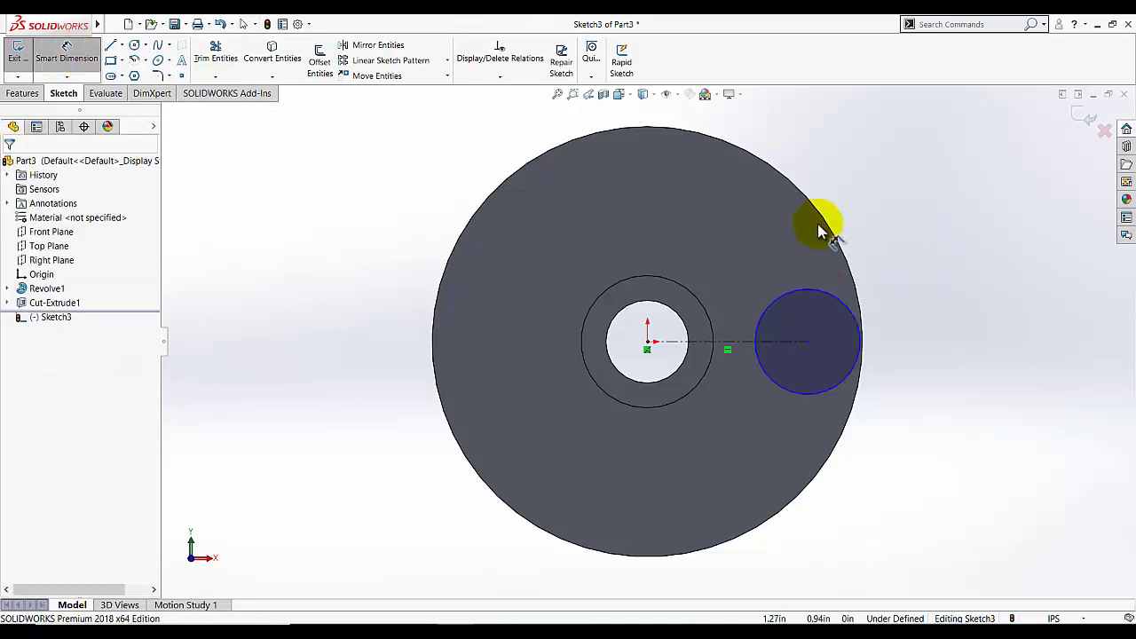
left_click(828, 291)
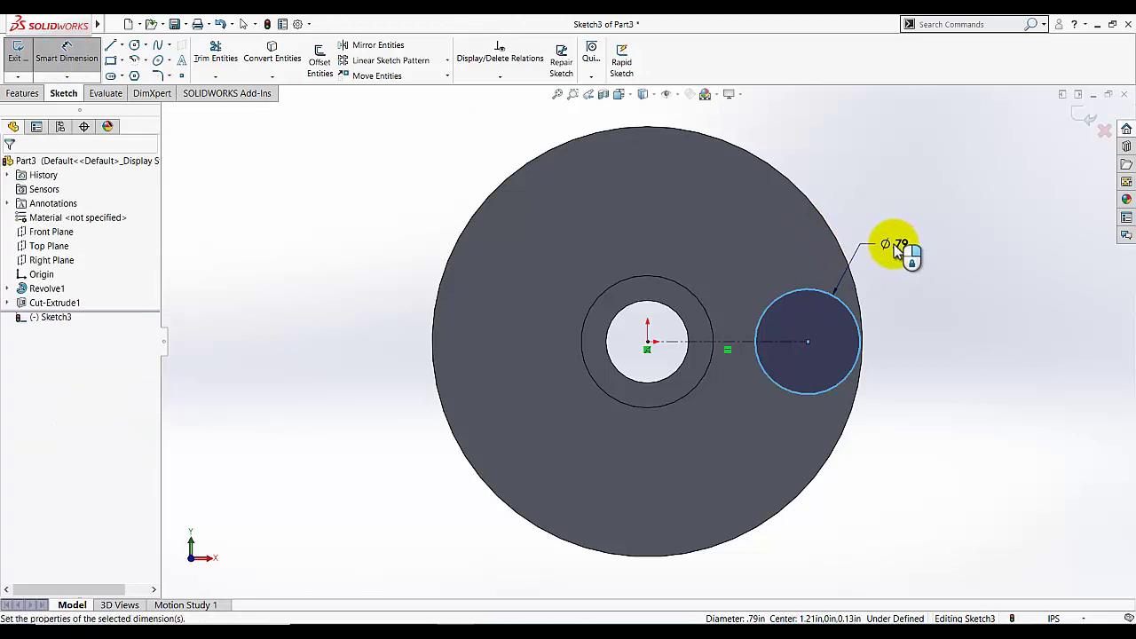
left_click(894, 244)
type(".25")
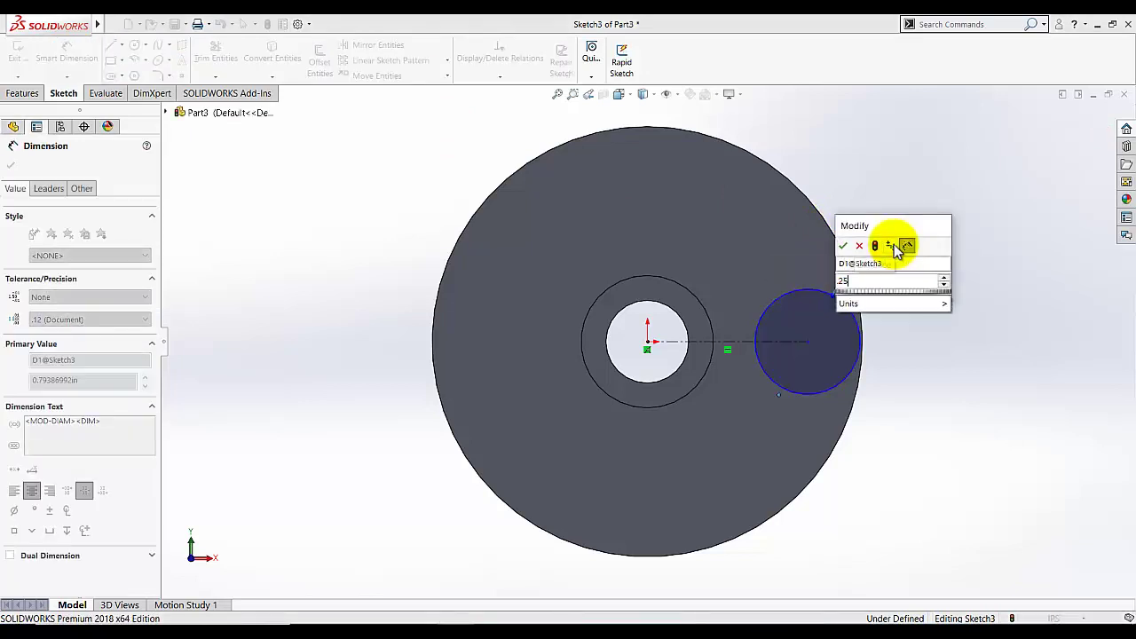
key("Return")
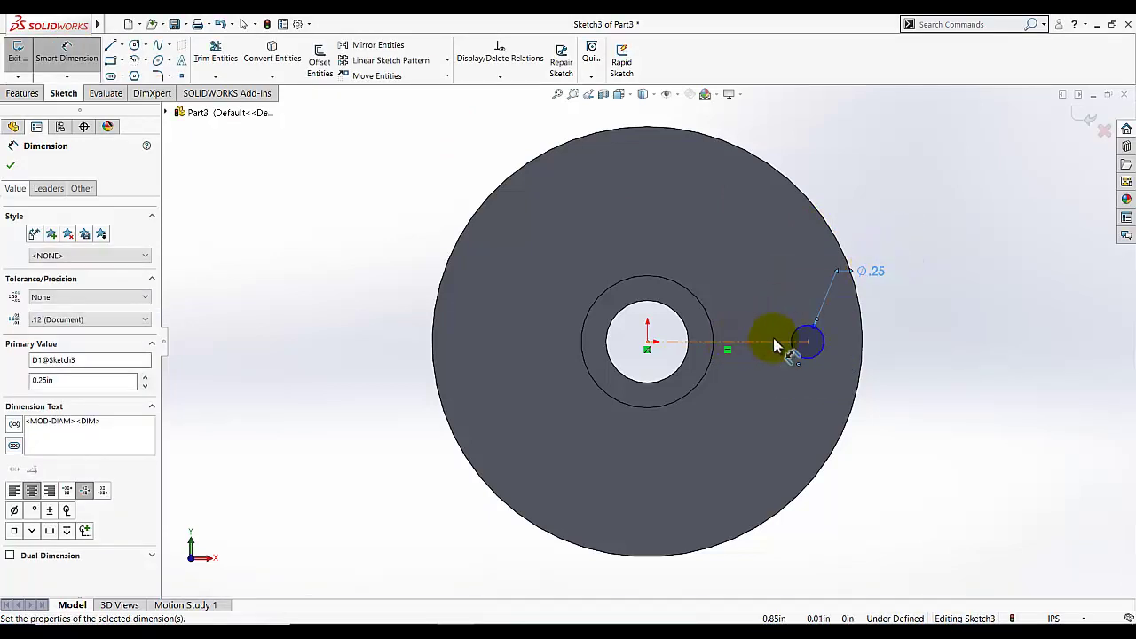
Dimension the hole centre 1.375 in horizontally from the origin and exit the sketch.
left_click(808, 343)
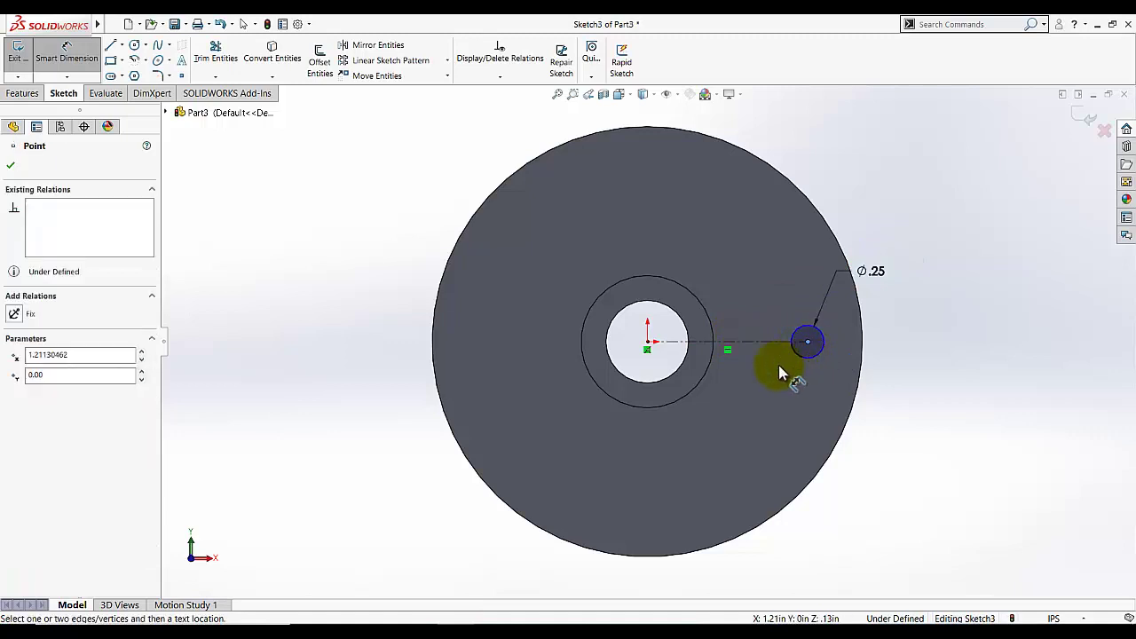
left_click(655, 348)
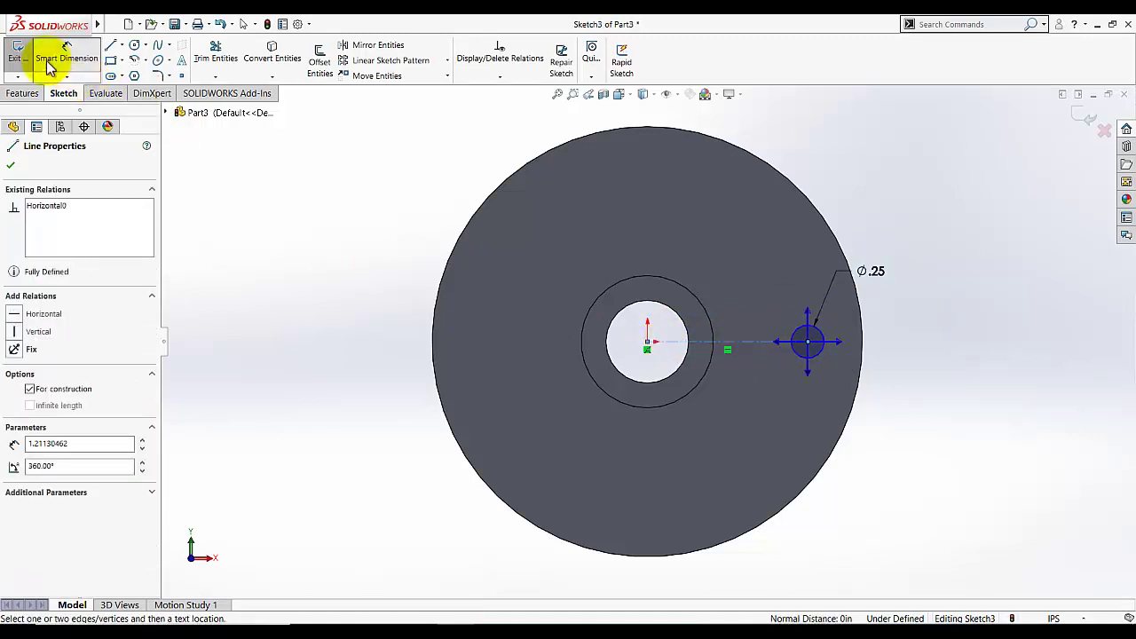
left_click(55, 58)
left_click(294, 281)
left_click(63, 46)
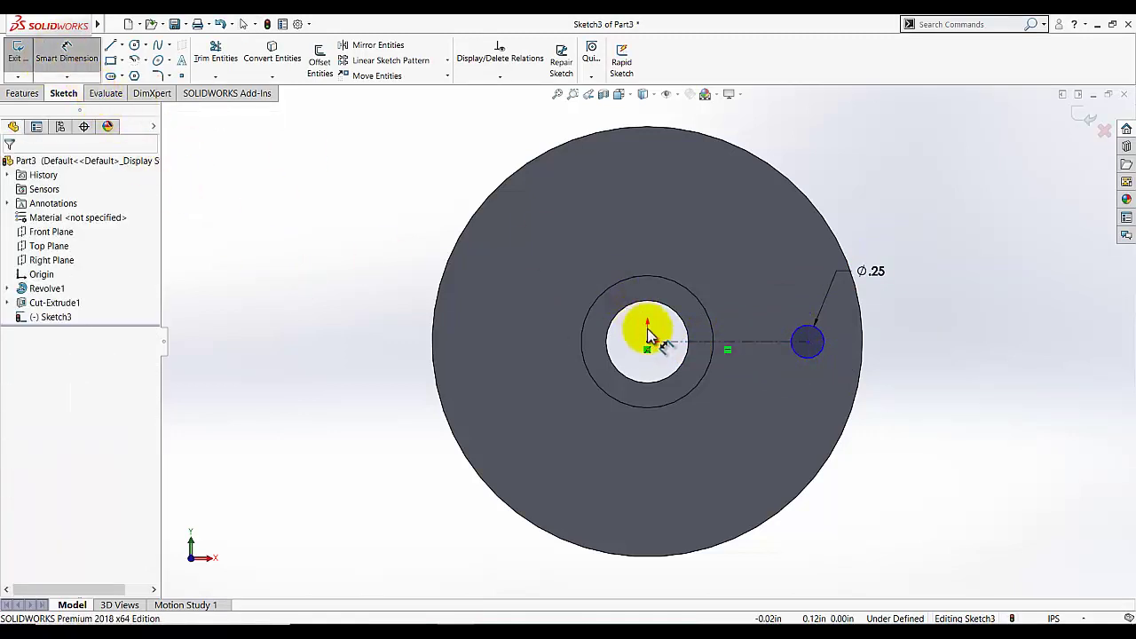
left_click(649, 348)
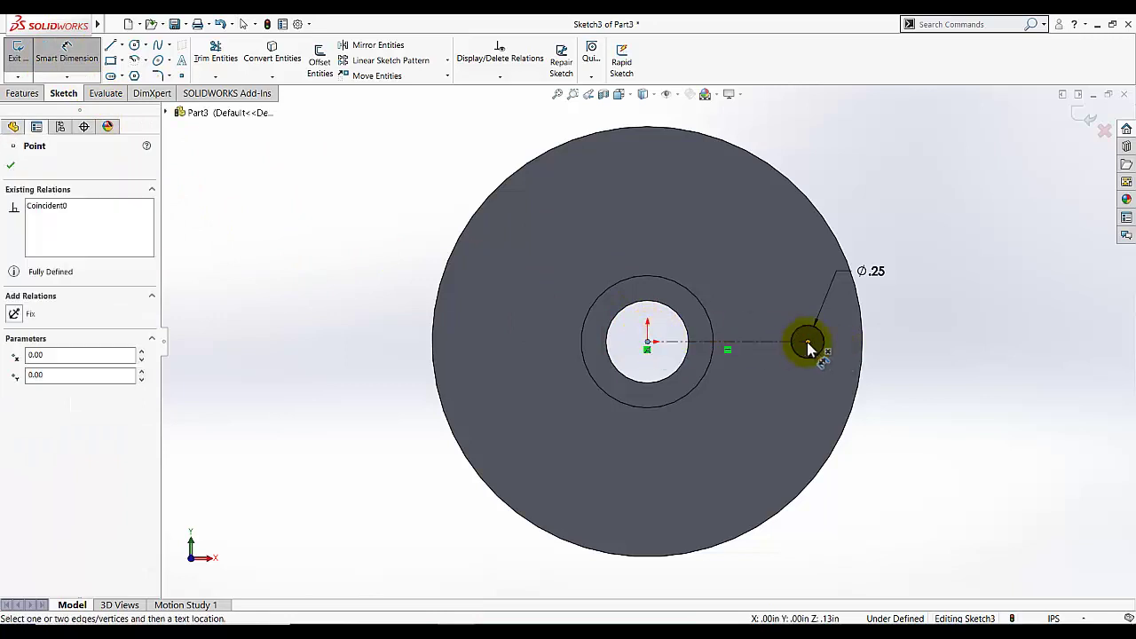
left_click(808, 344)
left_click(742, 452)
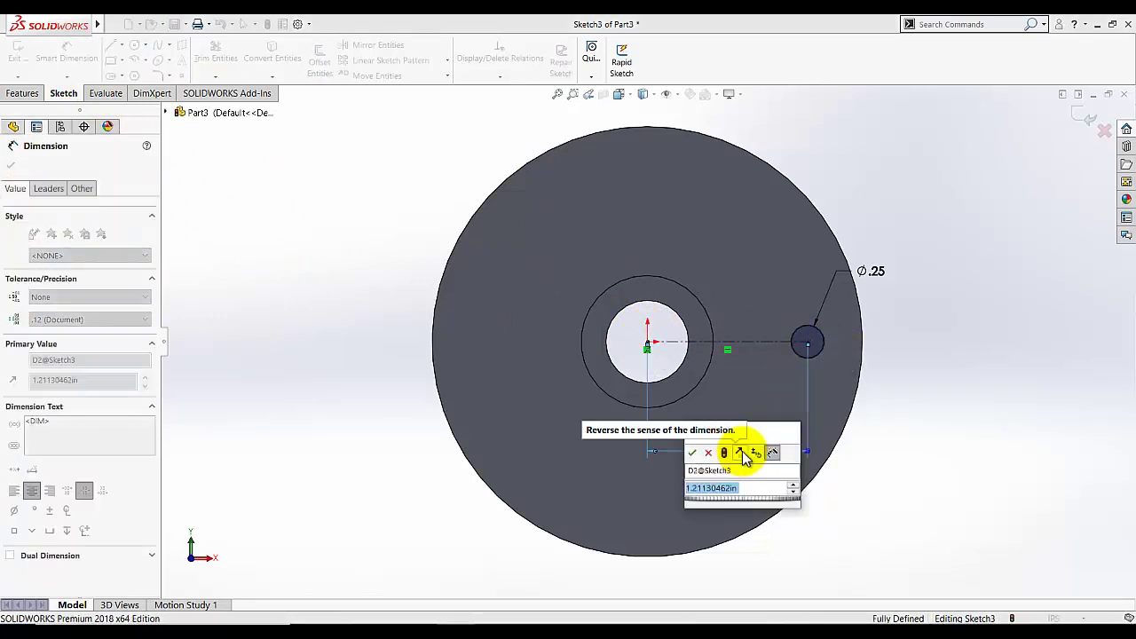
type("1.375")
key("Return")
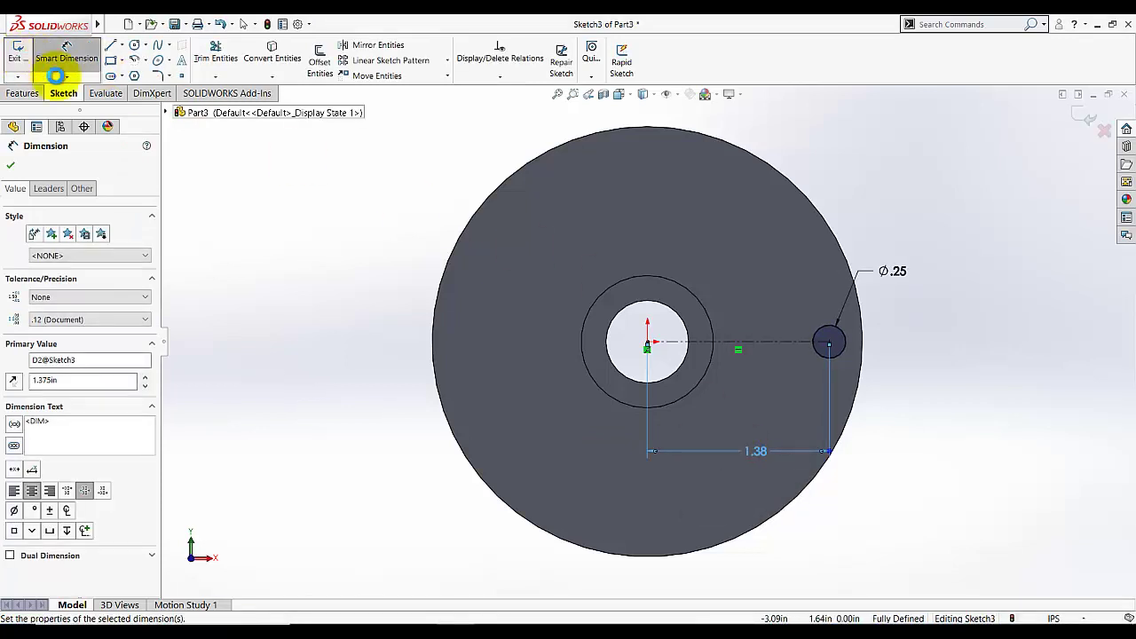
left_click(18, 54)
middle_click_drag(391, 296, 156, 147)
Extrude-cut the 0.25 in circle Through All to make one flange bolt hole.
left_click(22, 93)
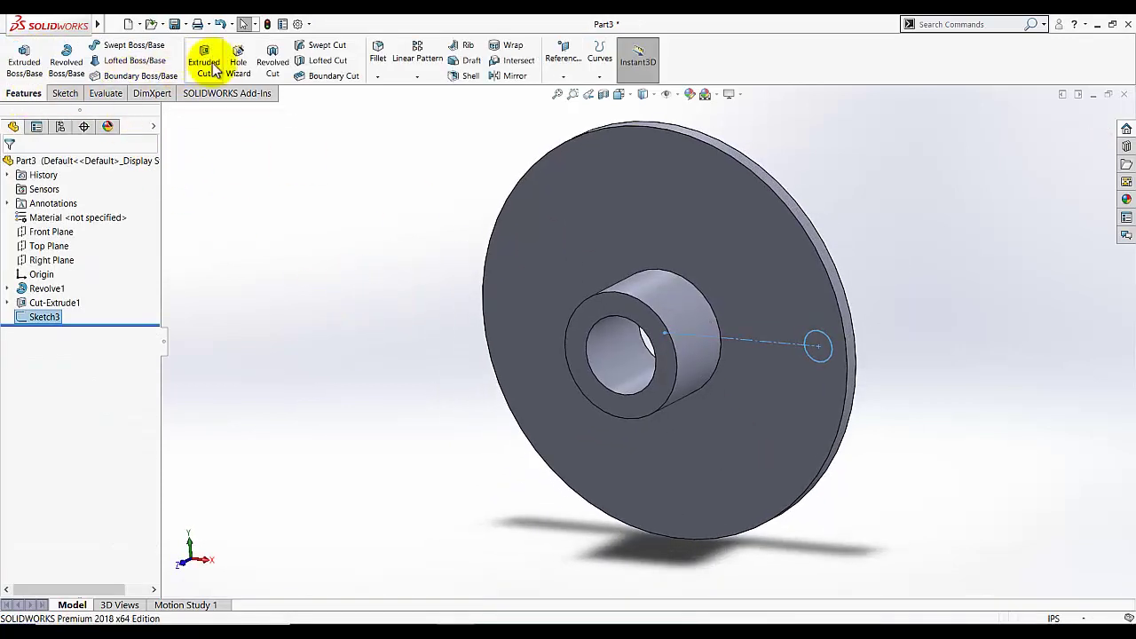
left_click(203, 60)
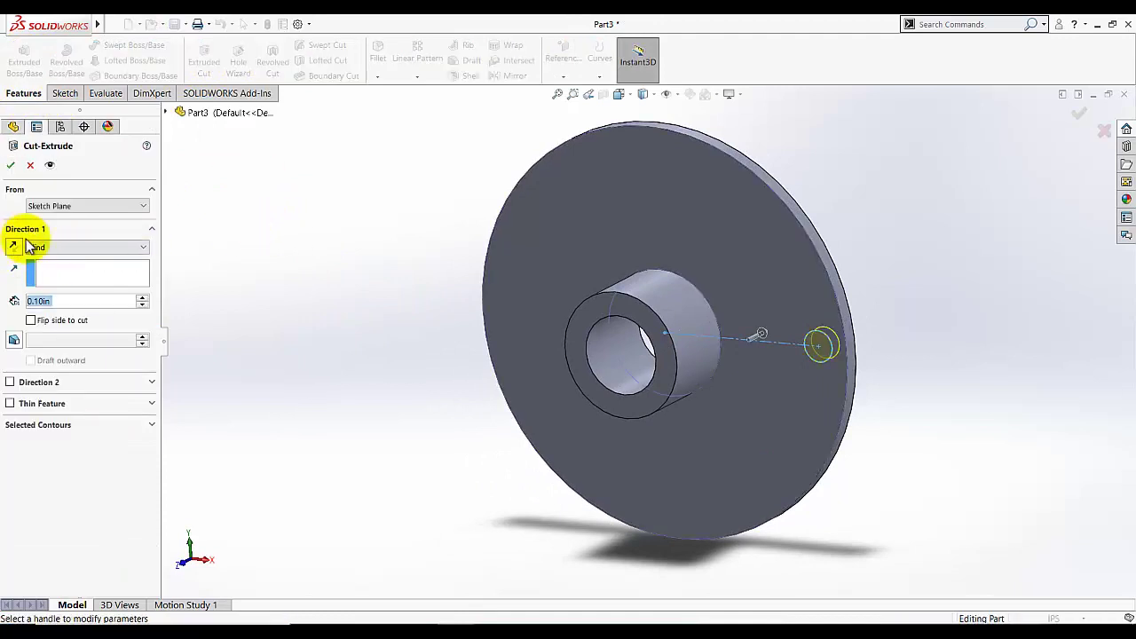
left_click(56, 246)
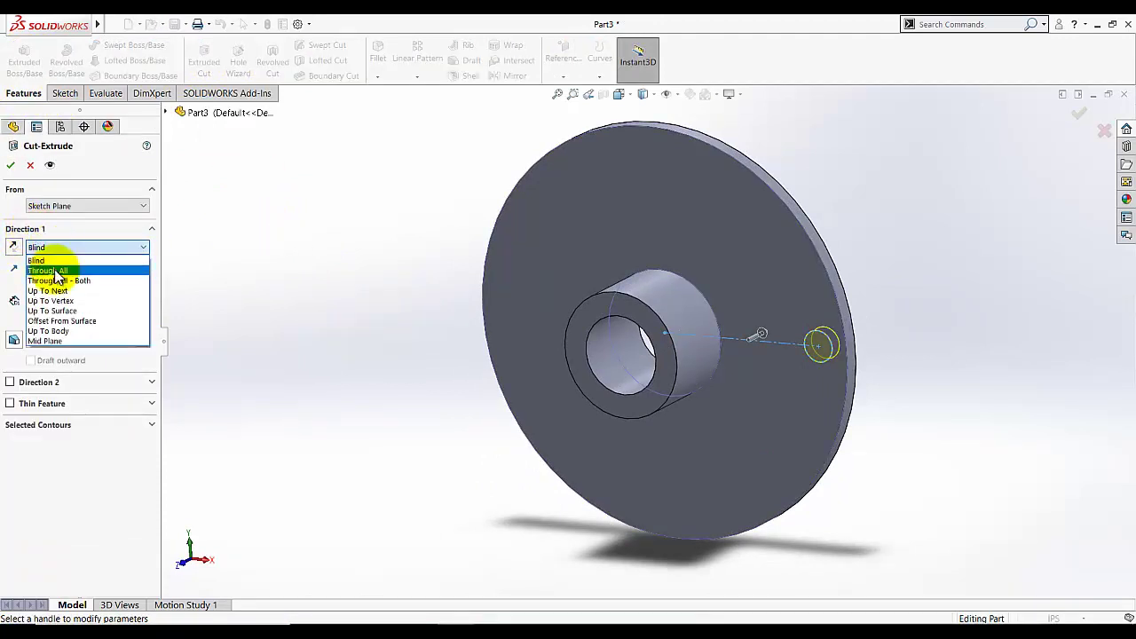
left_click(50, 266)
left_click(10, 166)
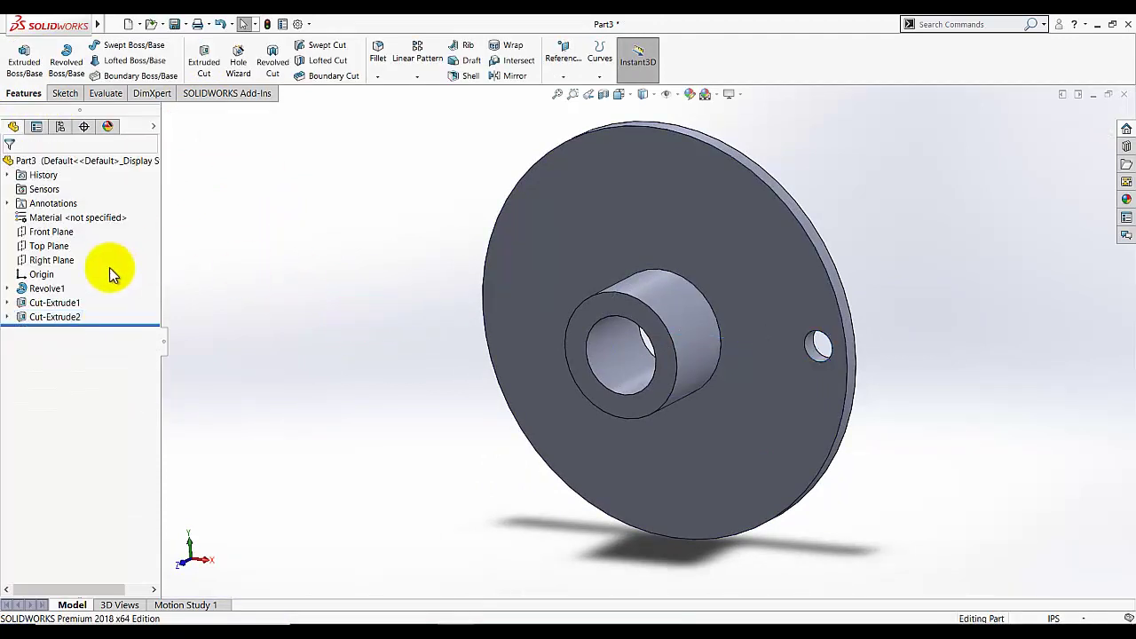
Circular-pattern Cut-Extrude2 around the hub's circular edge with 6 equally spaced instances.
left_click(418, 76)
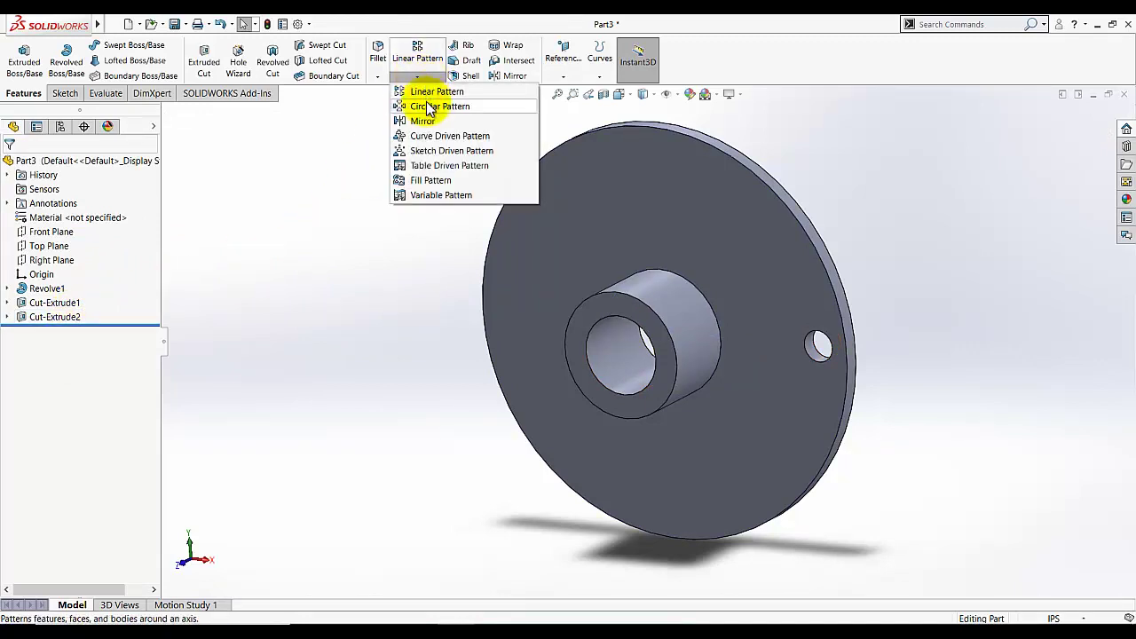
left_click(435, 107)
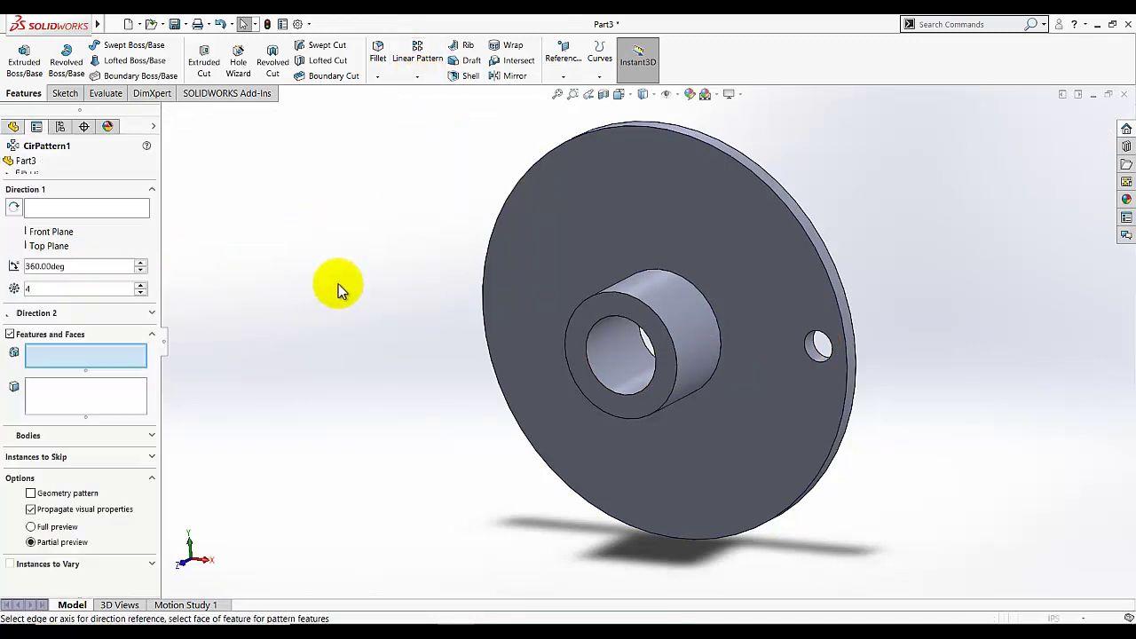
left_click(57, 205)
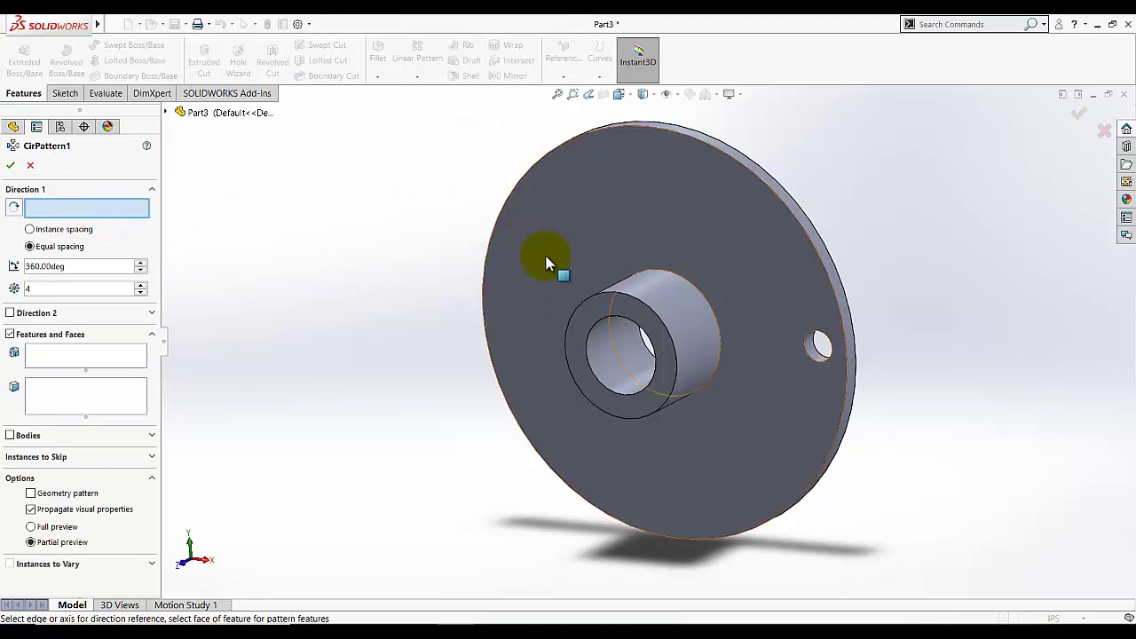
left_click(617, 302)
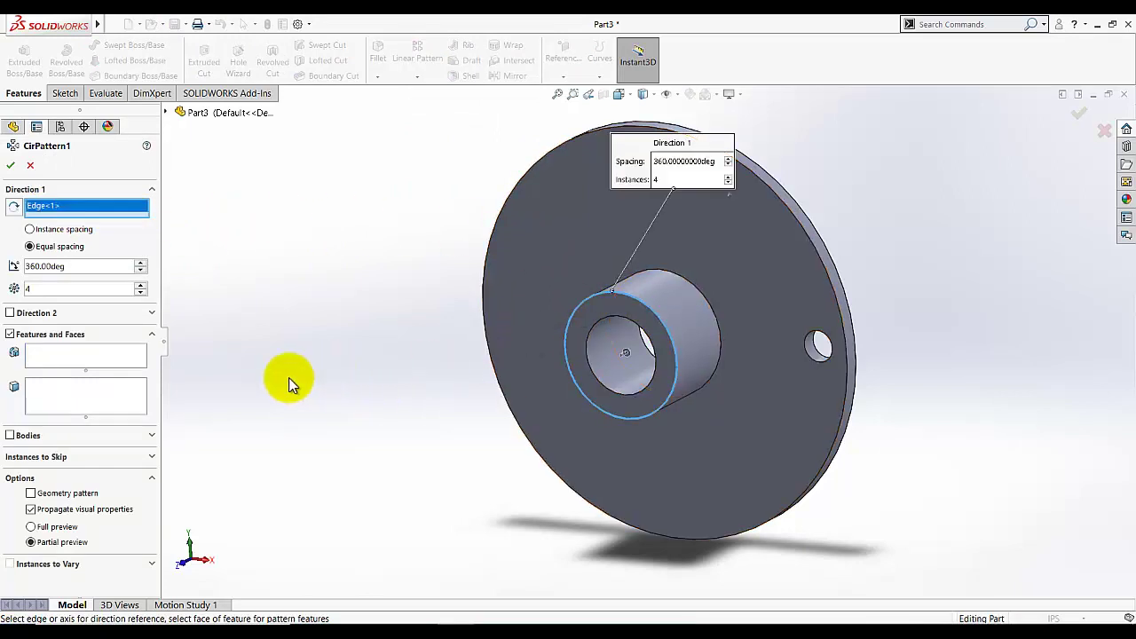
left_click(86, 359)
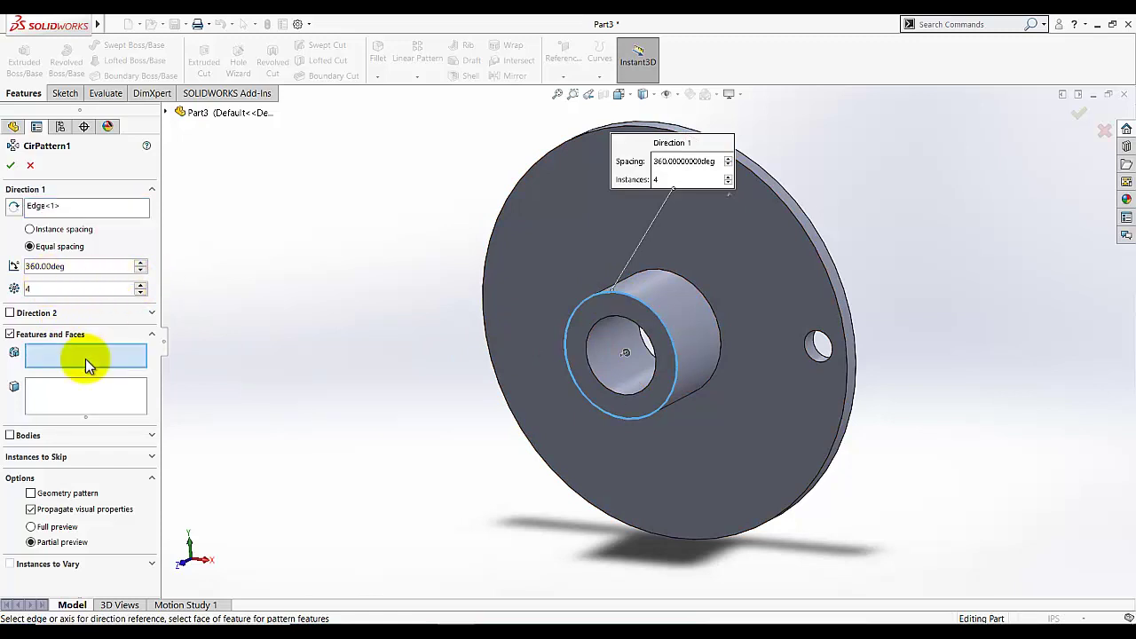
left_click(167, 113)
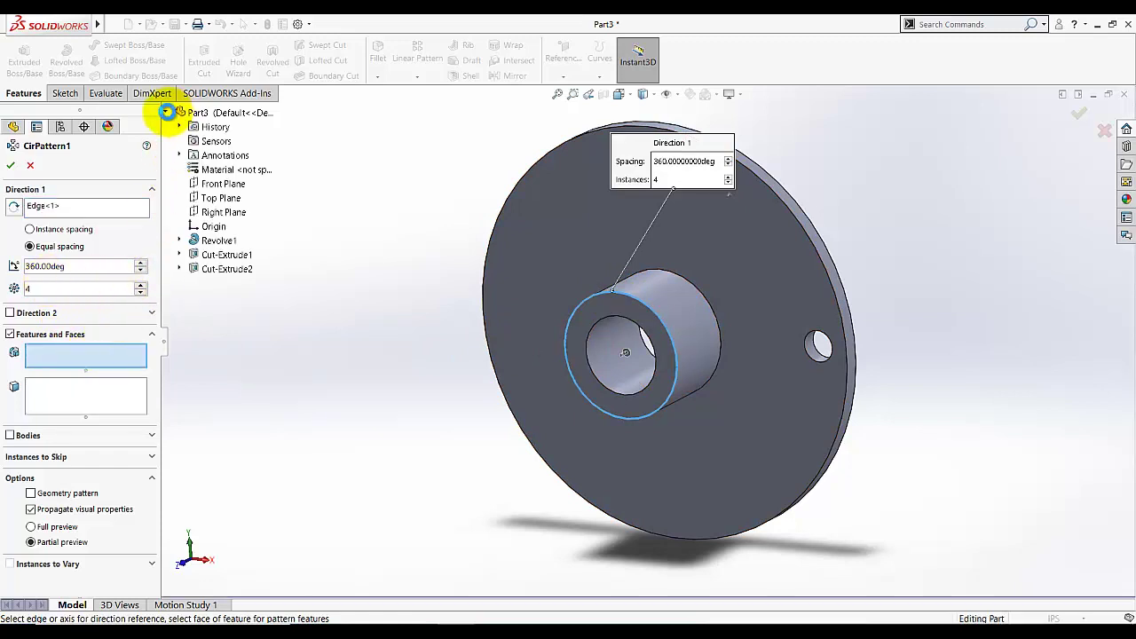
left_click(222, 270)
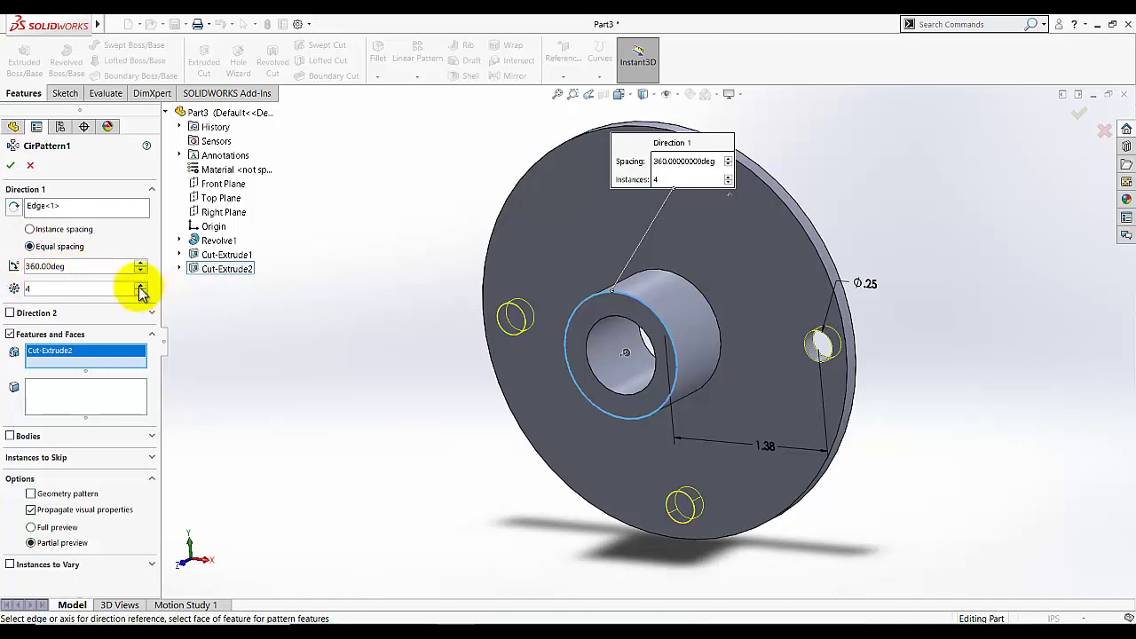
left_click(139, 286)
left_click(140, 286)
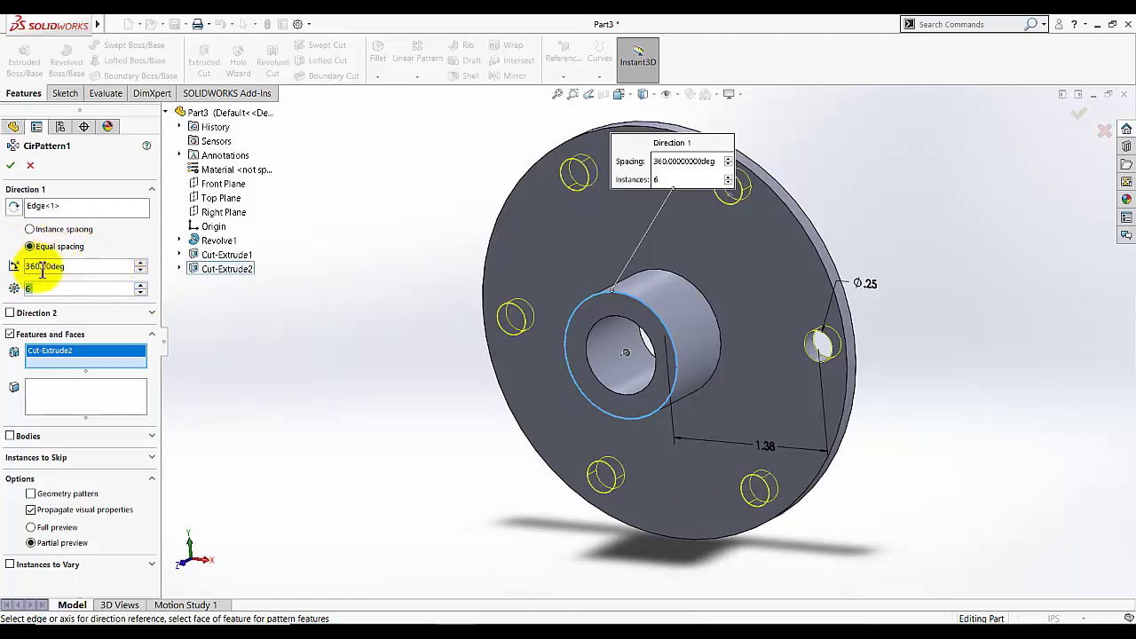
left_click(9, 168)
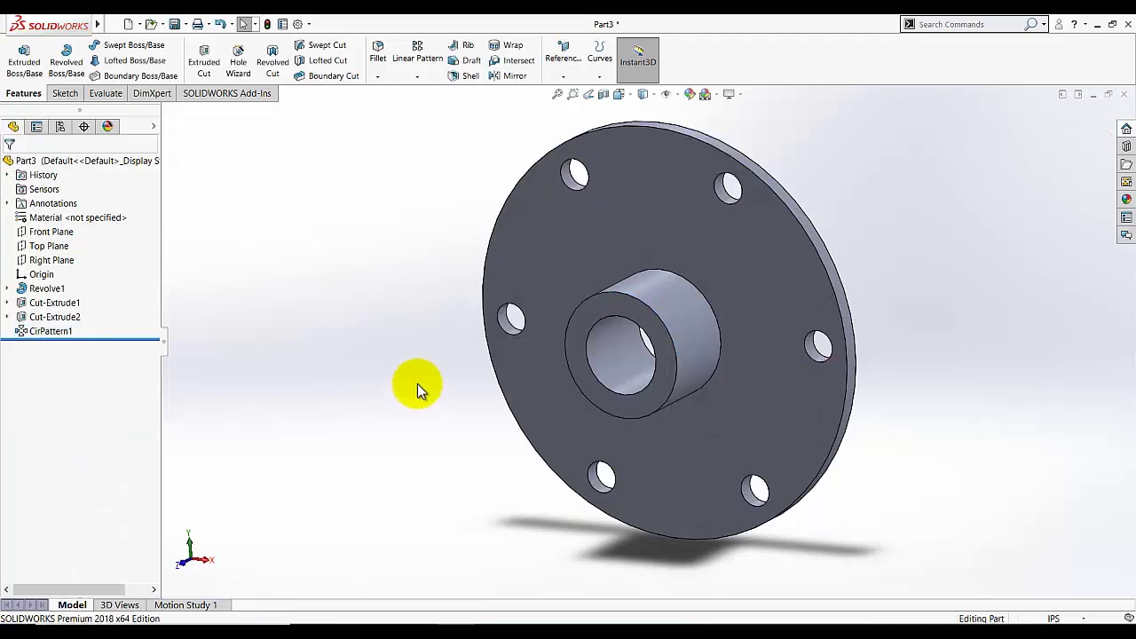
In isometric view, fillet the hub's base edge with a 0.125 in radius.
left_click(619, 95)
left_click(684, 126)
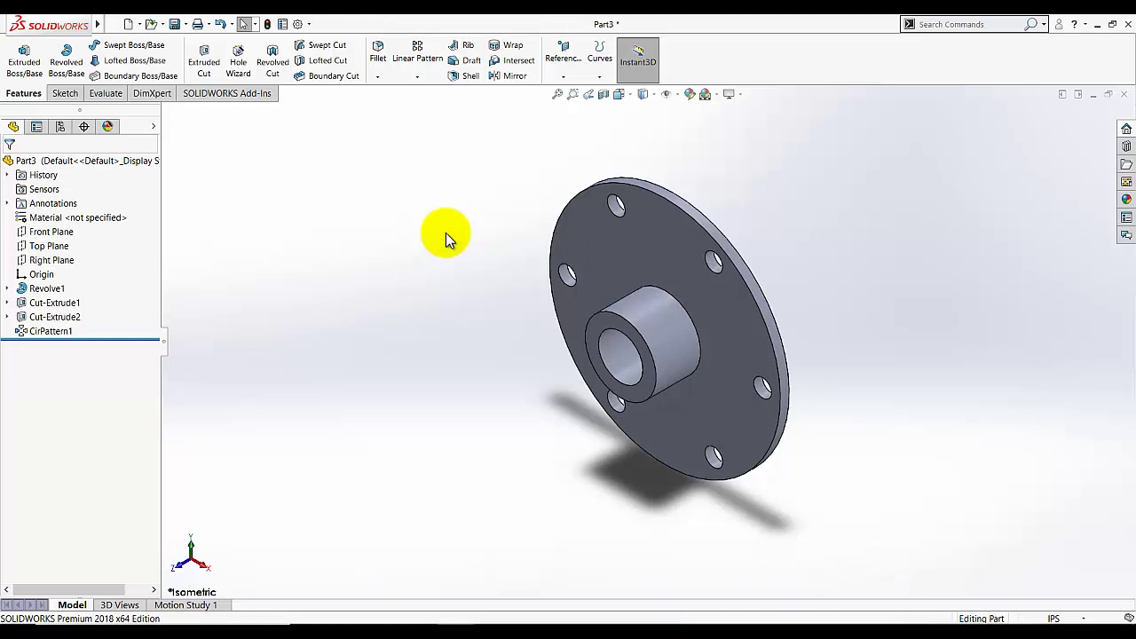
left_click(378, 54)
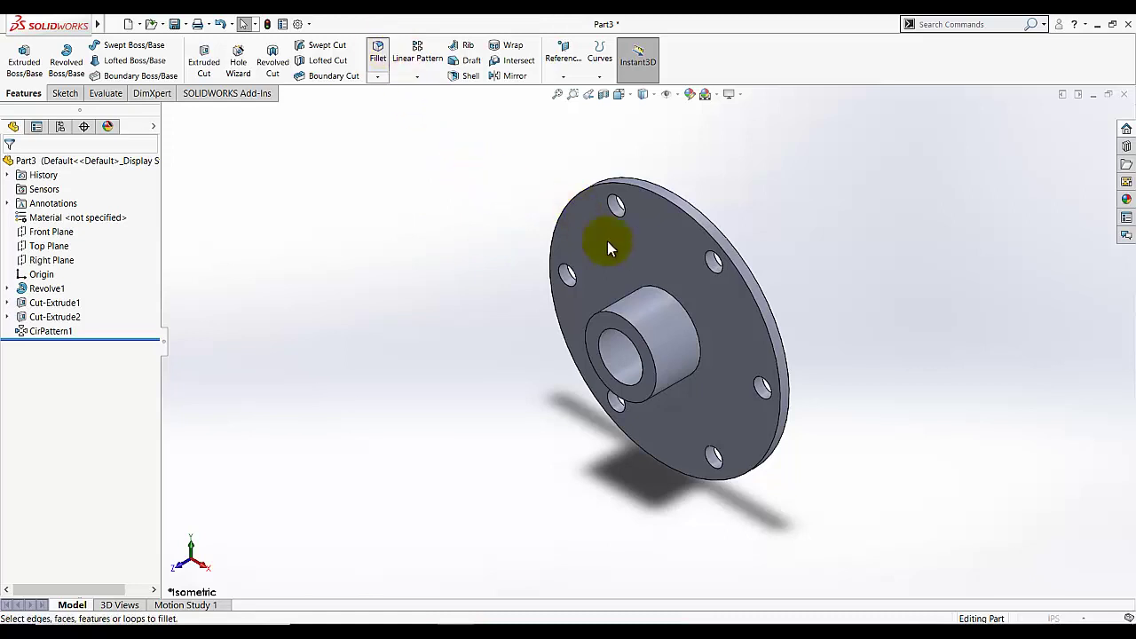
left_click(670, 300)
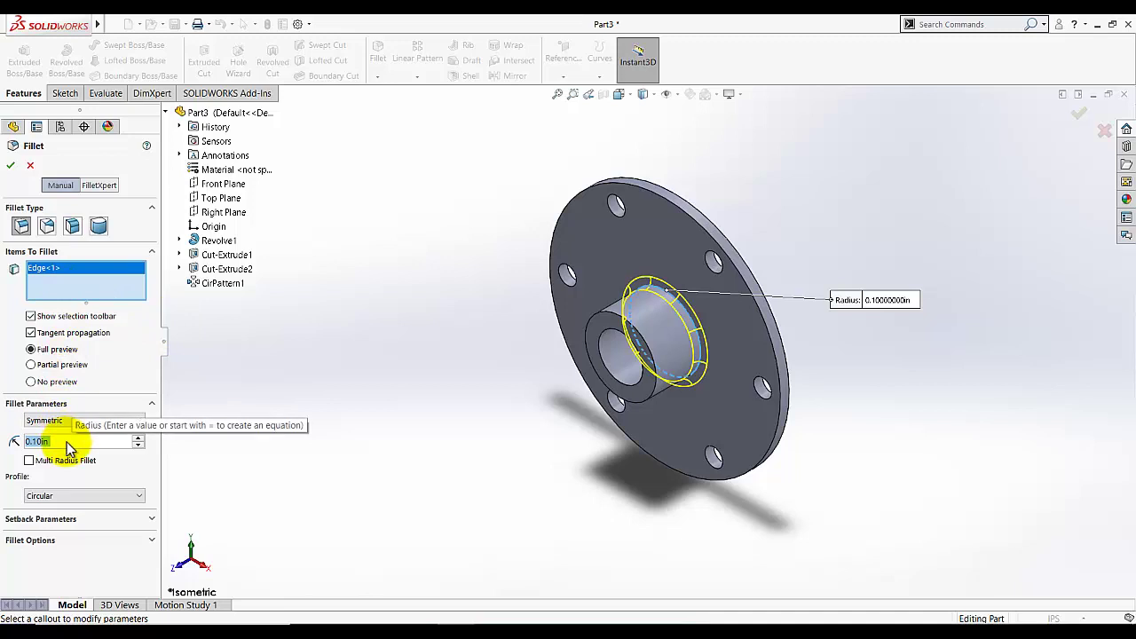
type("0.125")
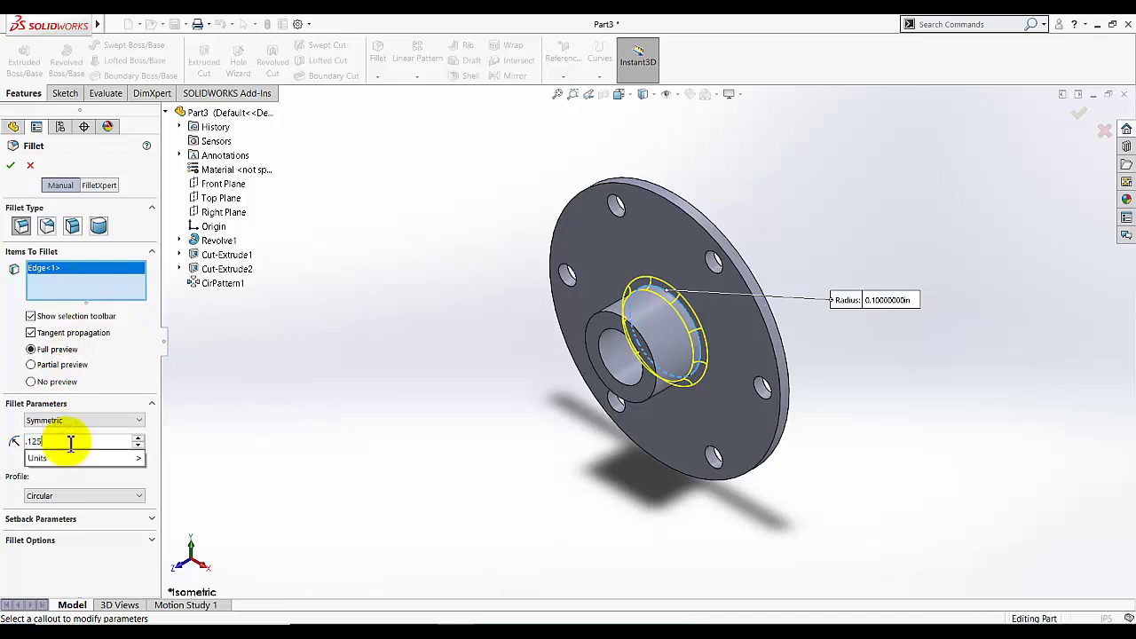
key("Return")
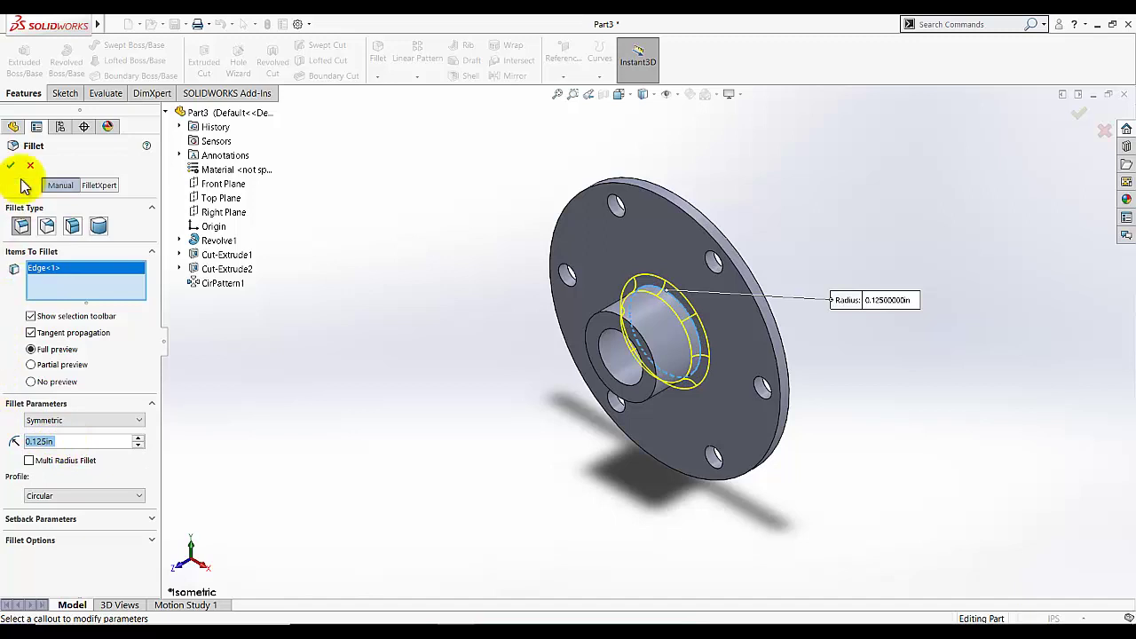
key("Return")
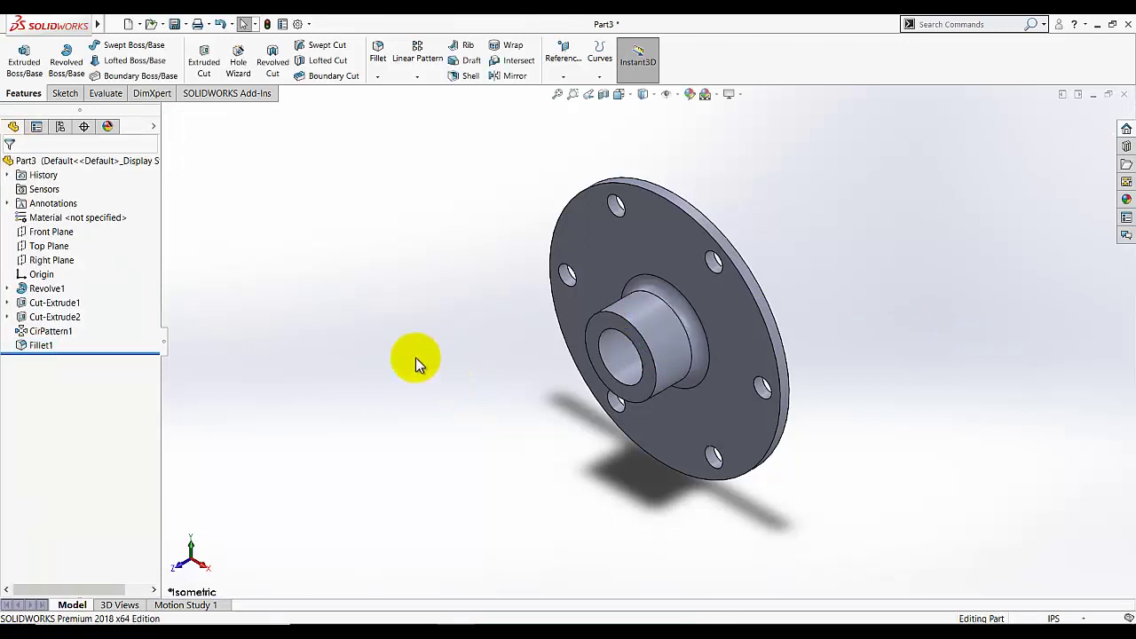
Apply AISI 1020 steel to the part via Edit Material on the Material entry.
left_click(116, 222)
right_click(129, 223)
left_click(169, 229)
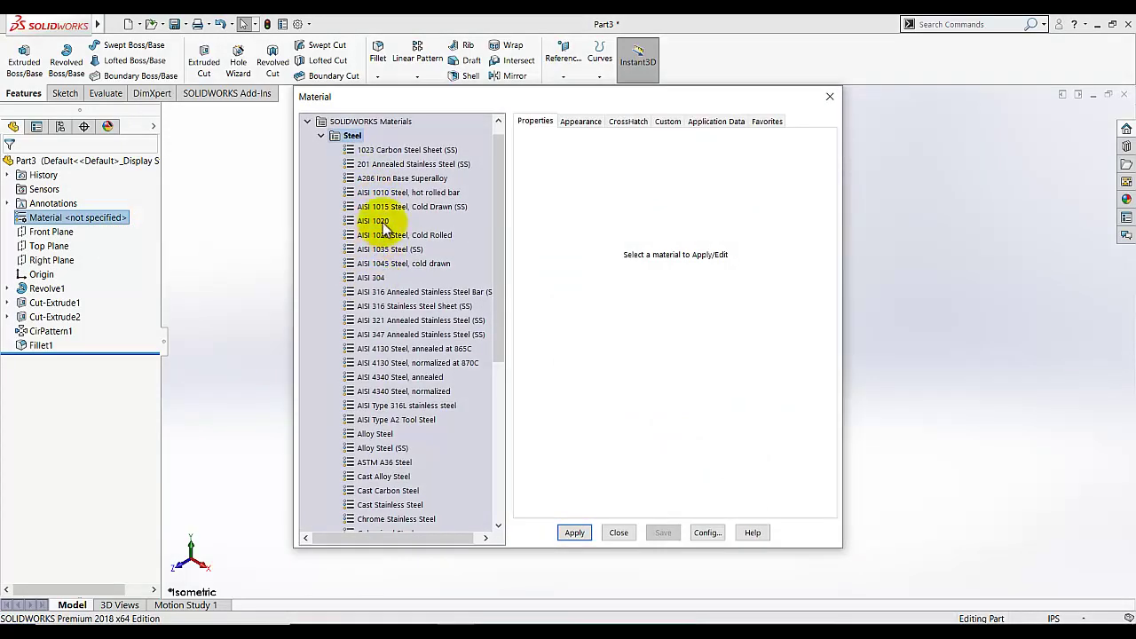
left_click(382, 222)
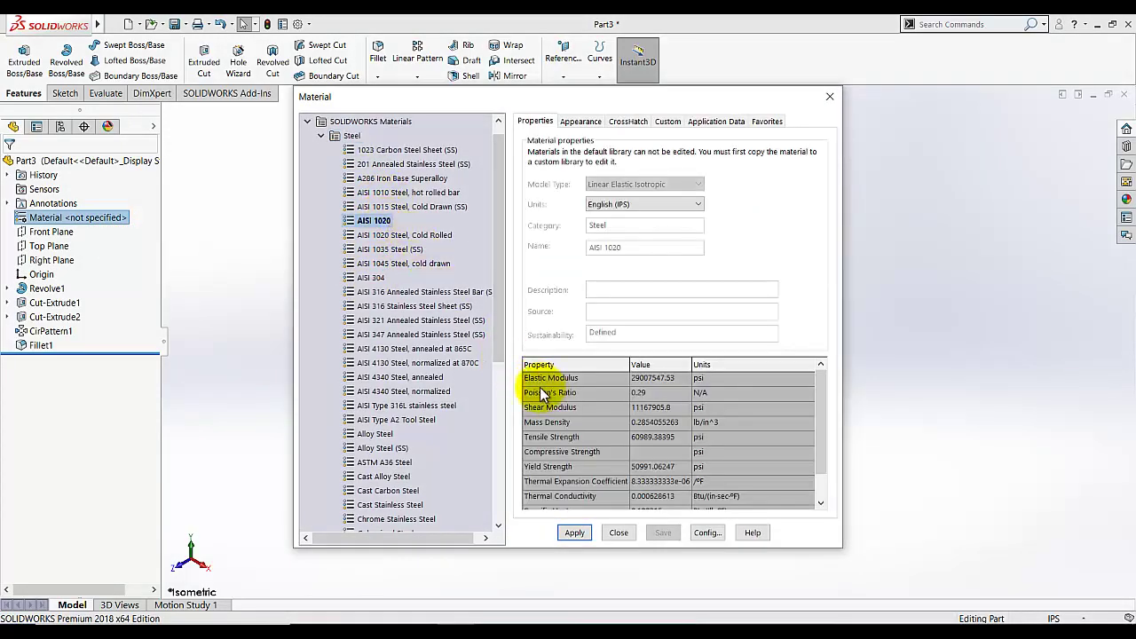
left_click(575, 533)
left_click(612, 534)
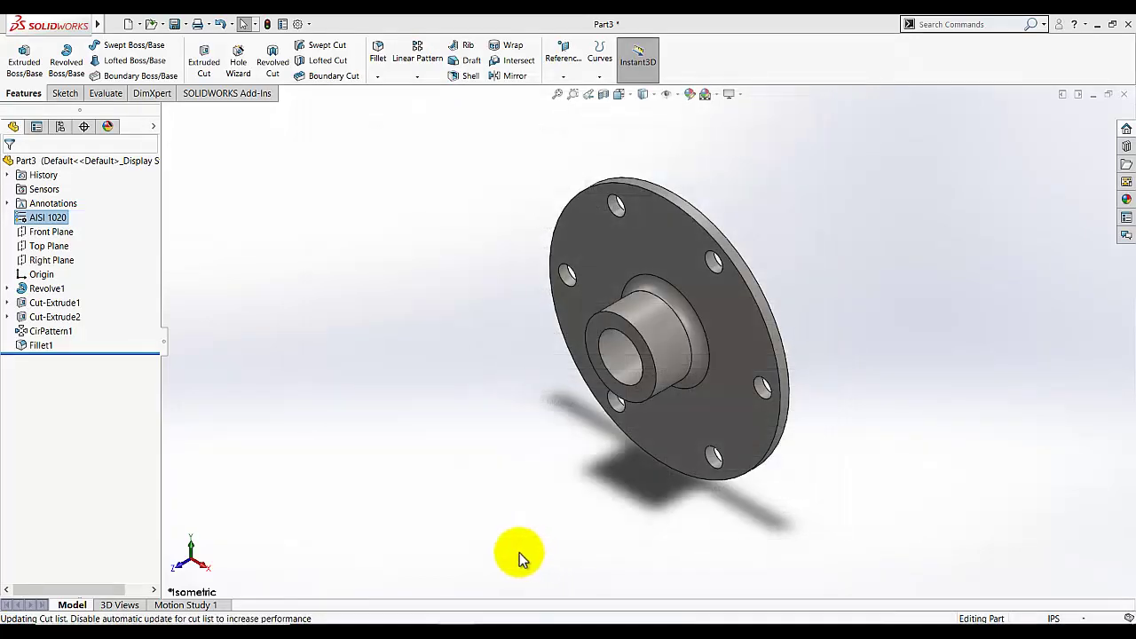